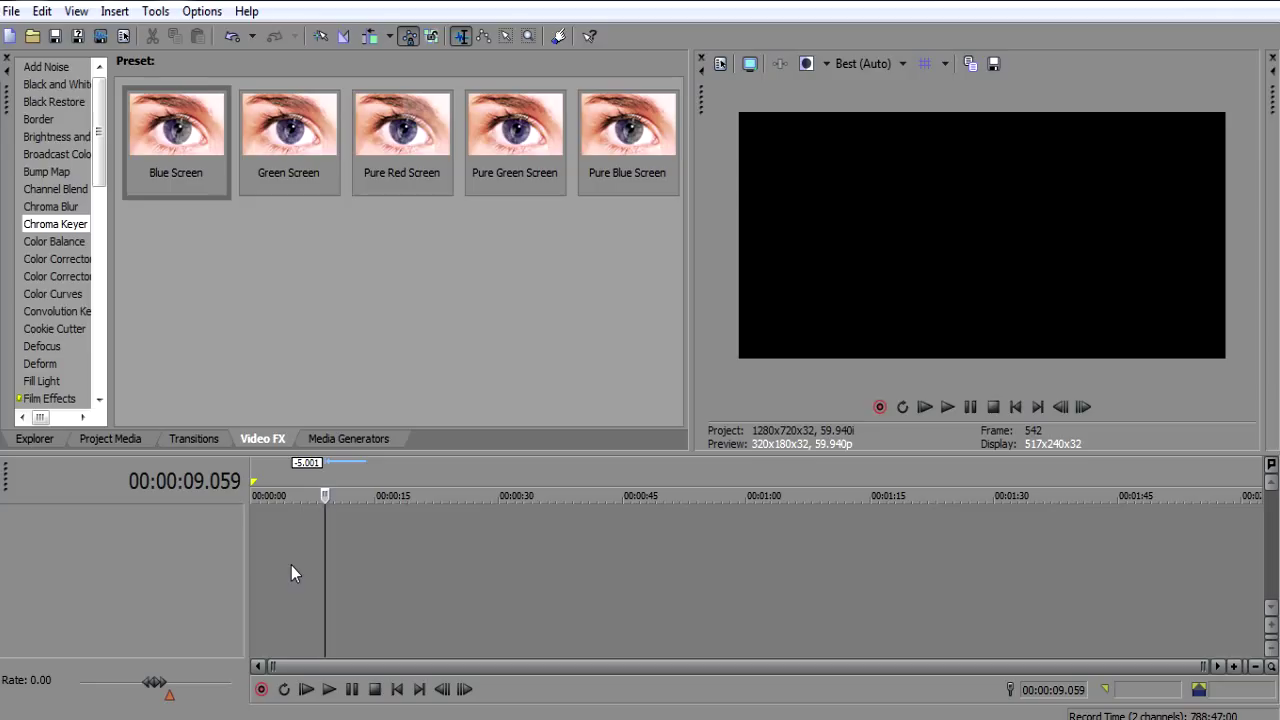
Step: Place L96 QUADFEED.wmv from the project media on the empty timeline
left_click(133, 442)
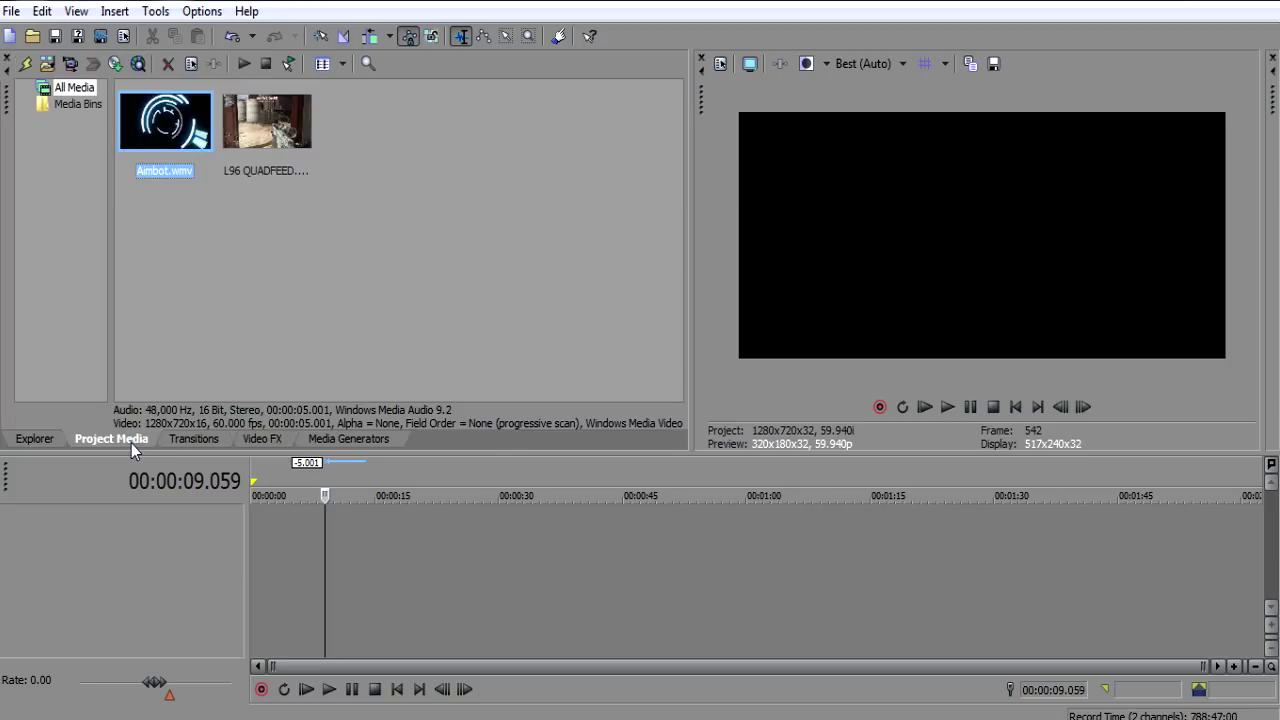
left_click_drag(287, 130, 365, 559)
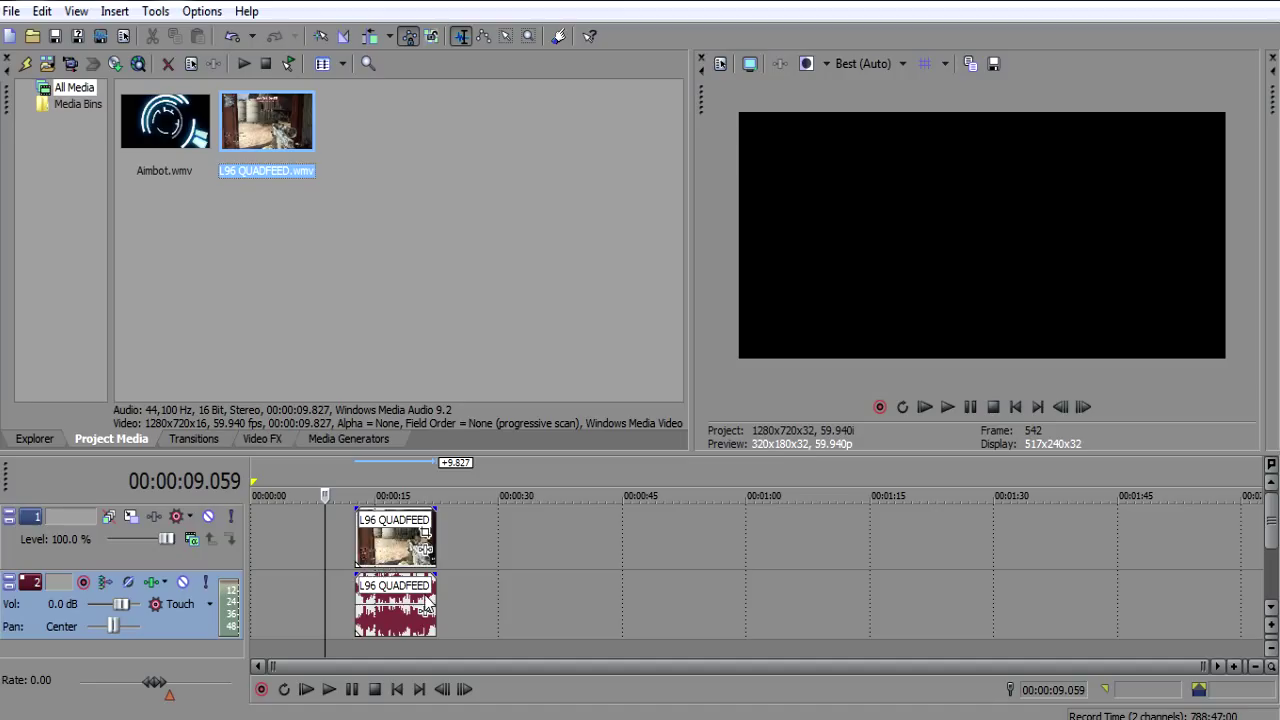
left_click(386, 555)
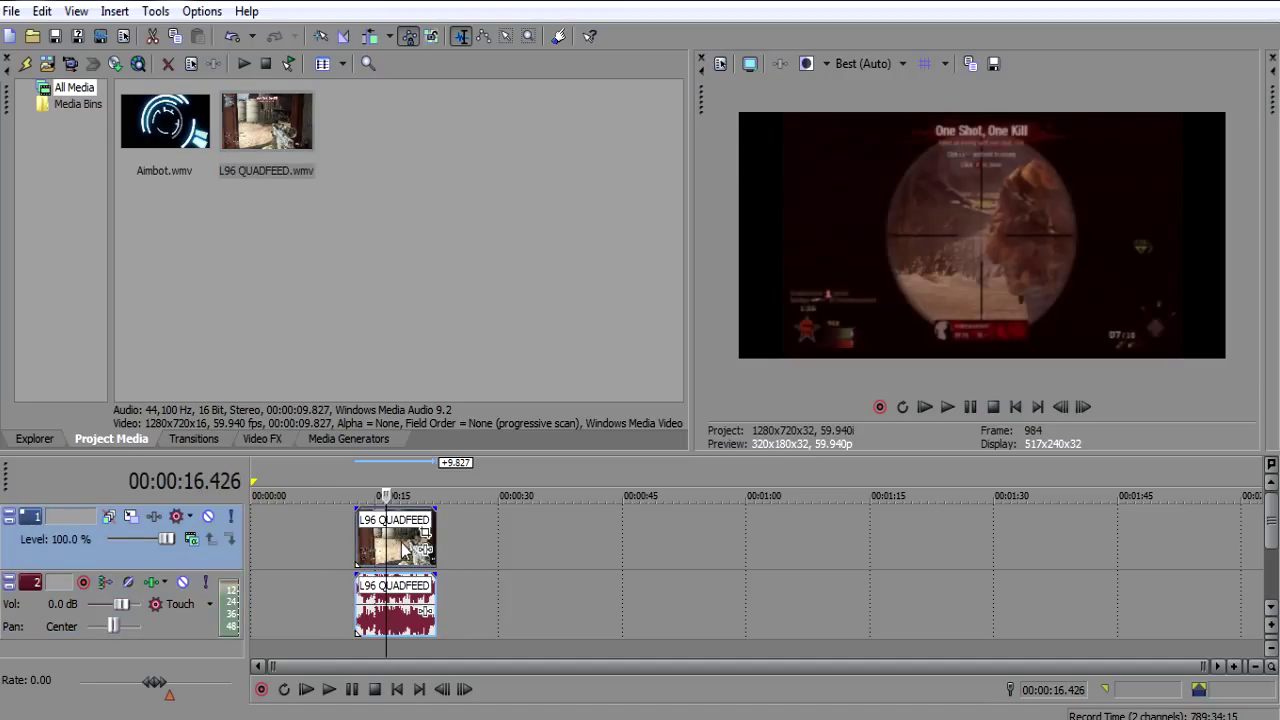
Step: In the L96 QUADFEED video event's properties, disable resampling, enable Reduce interlace flicker and turn off Maintain aspect ratio
right_click(401, 543)
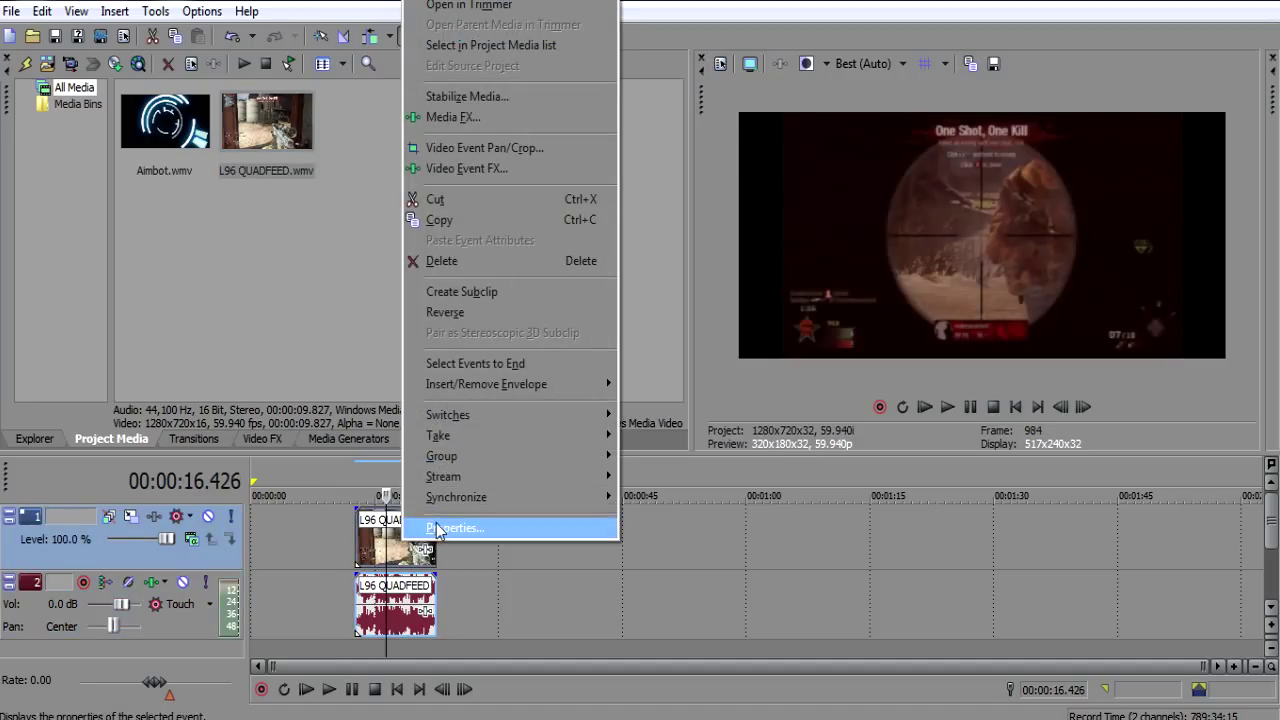
left_click(438, 527)
left_click(495, 306)
left_click(495, 237)
left_click(495, 214)
left_click(700, 588)
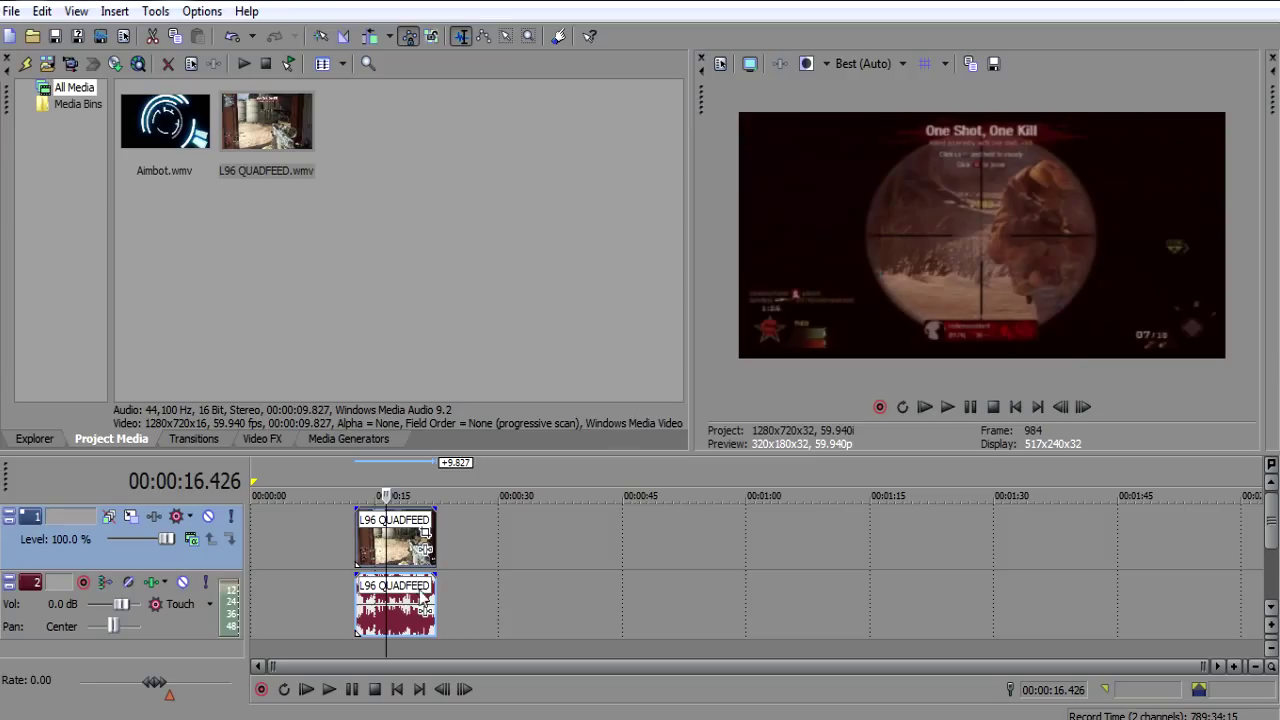
Step: Insert a new video track above the L96 QUADFEED clip and place Aimbot.wmv on it
right_click(306, 527)
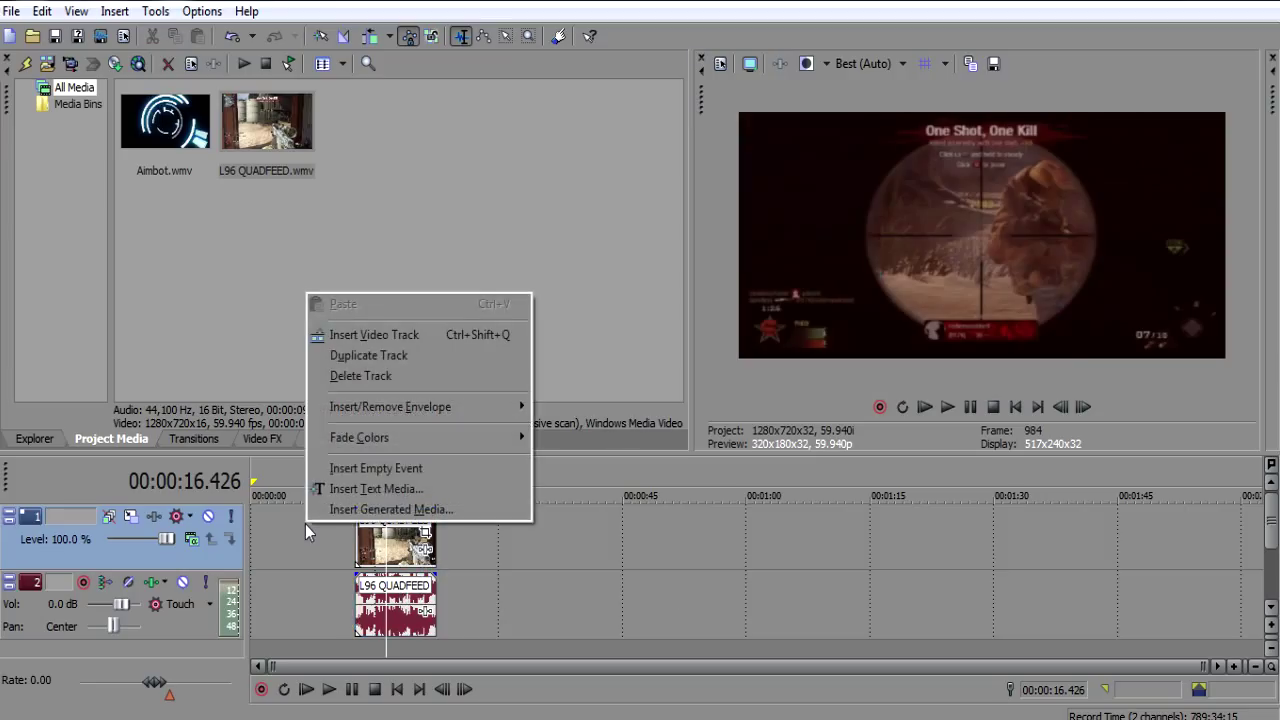
left_click(360, 337)
left_click_drag(160, 88, 428, 528)
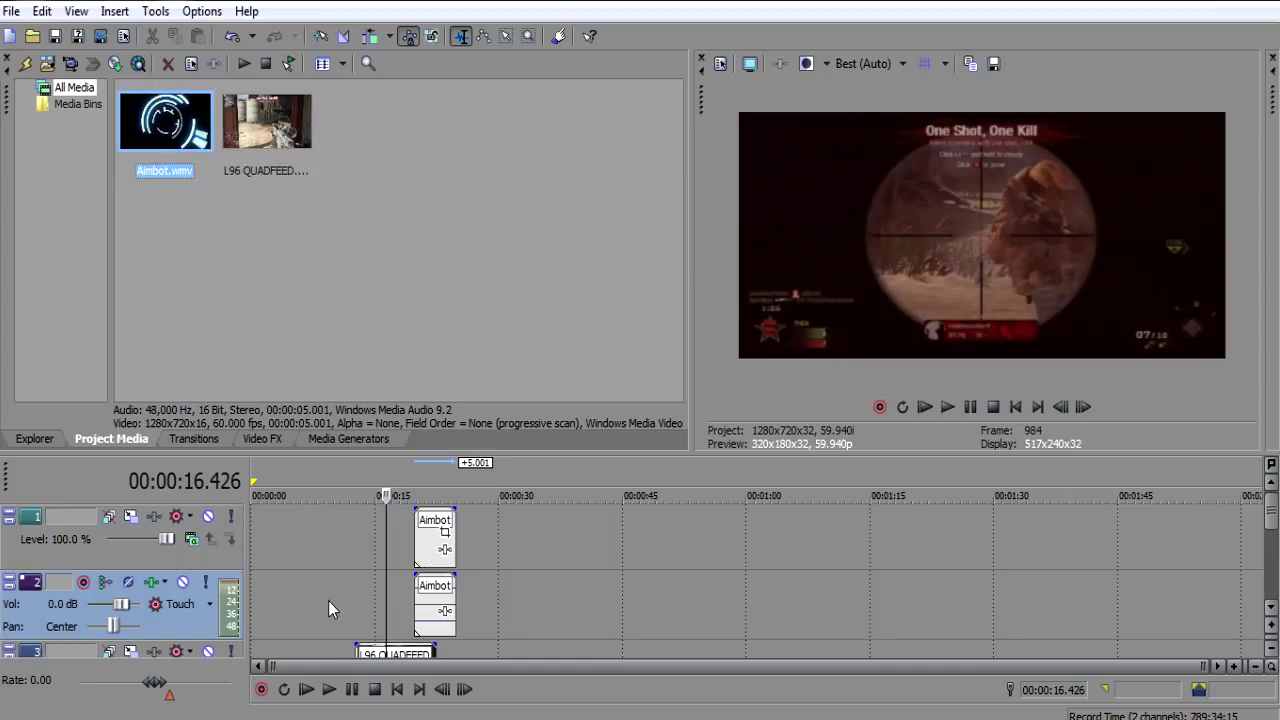
Step: Delete the Aimbot clip's audio track and shift its video clip about 1.255 s earlier on the timeline
right_click(328, 600)
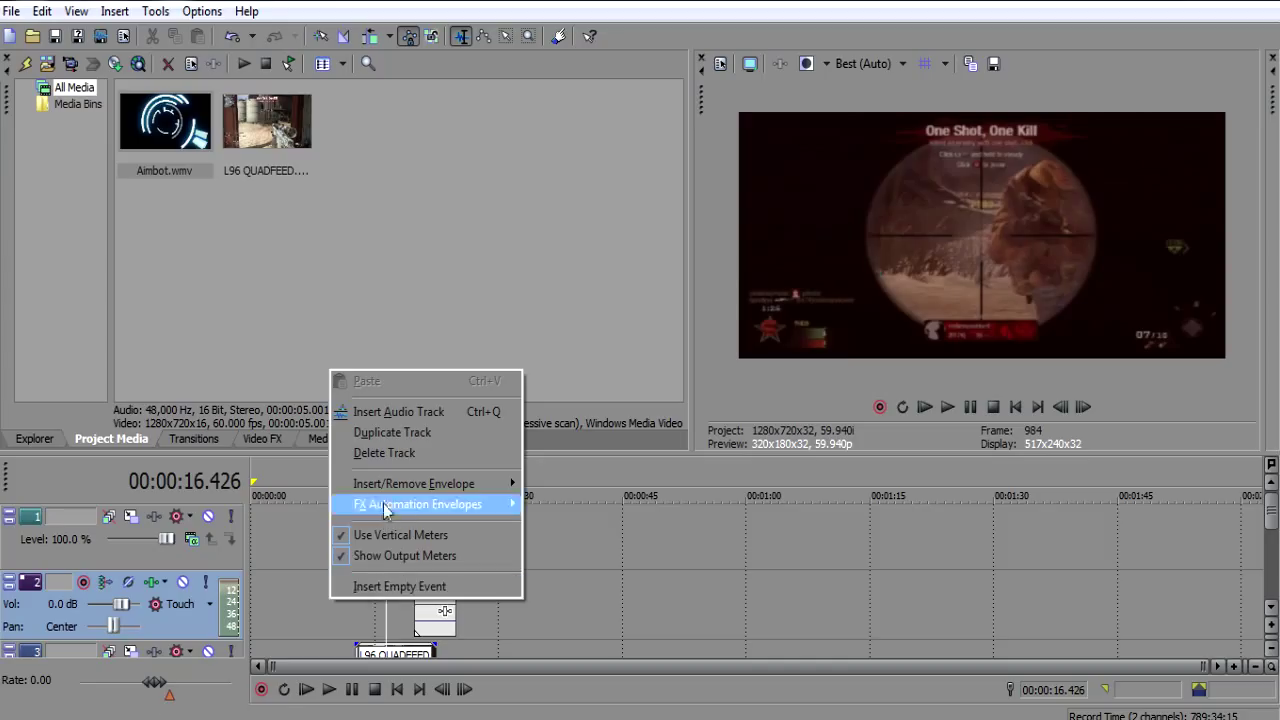
left_click(388, 455)
left_click_drag(437, 557, 425, 557)
left_click(370, 545)
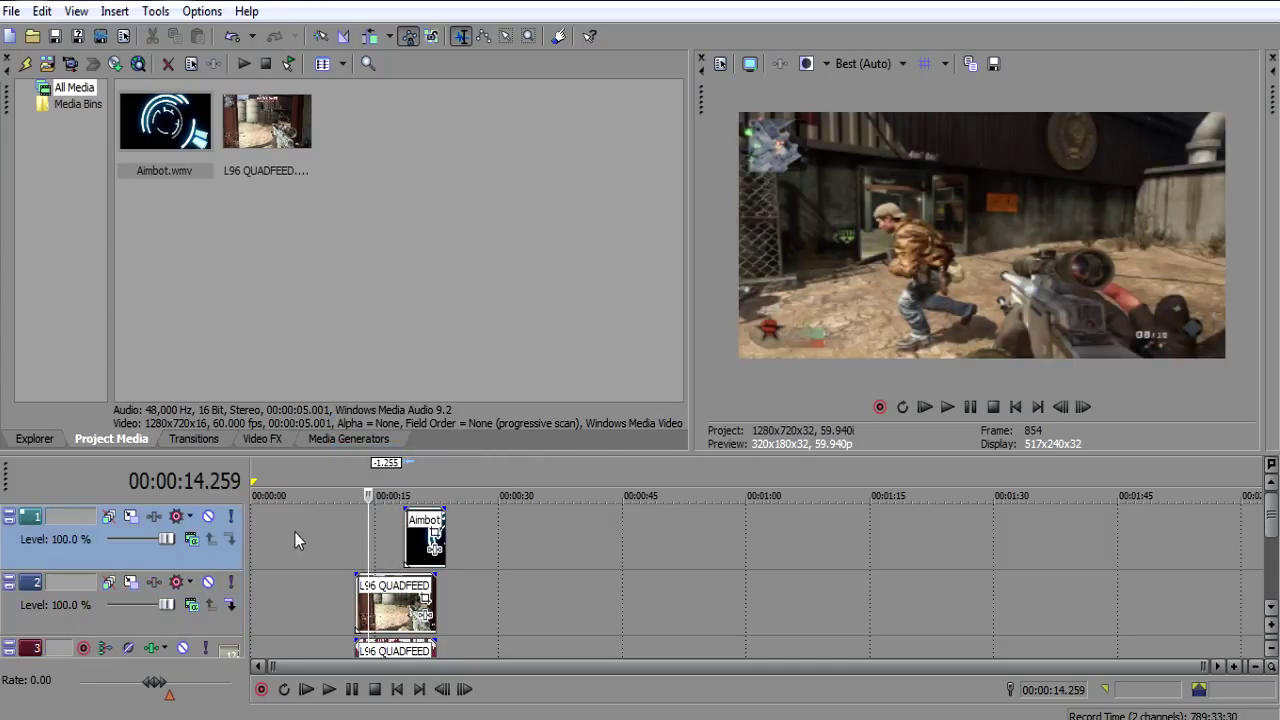
Step: In the Aimbot video event's properties, disable resampling, enable Reduce interlace flicker and turn off Maintain aspect ratio
right_click(428, 546)
left_click(443, 527)
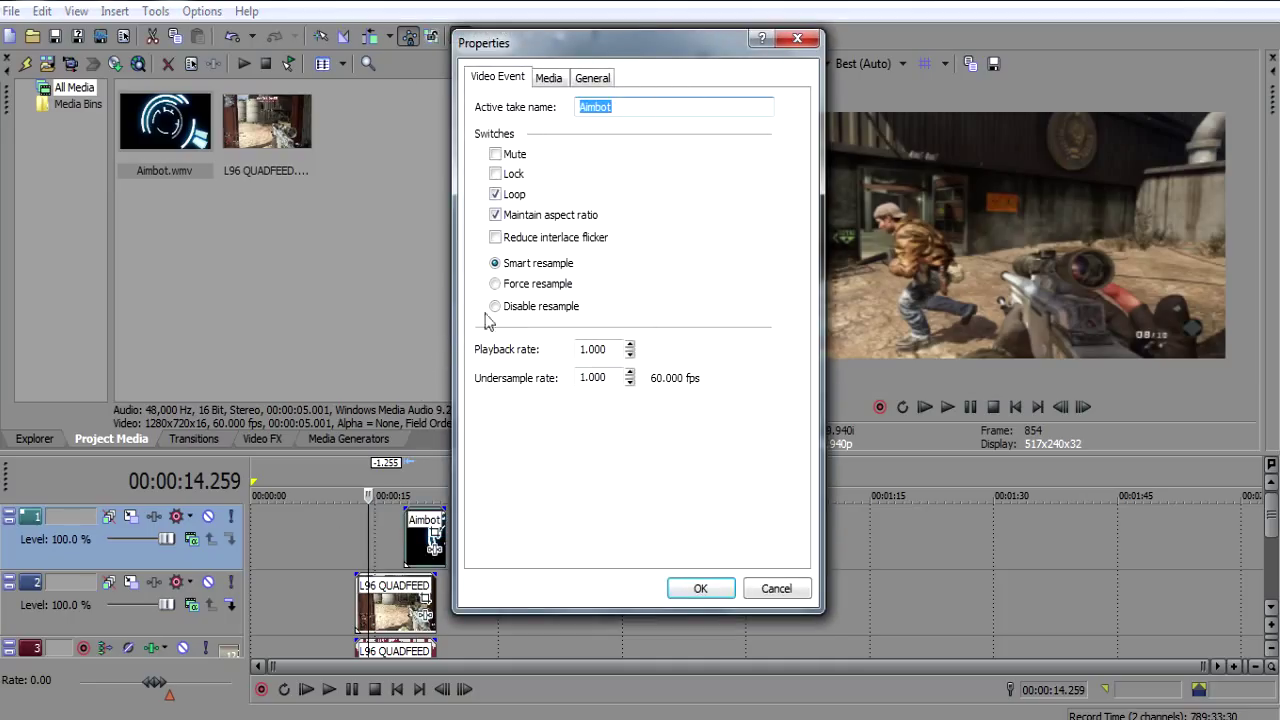
left_click(494, 306)
left_click(495, 238)
left_click(495, 215)
left_click(694, 588)
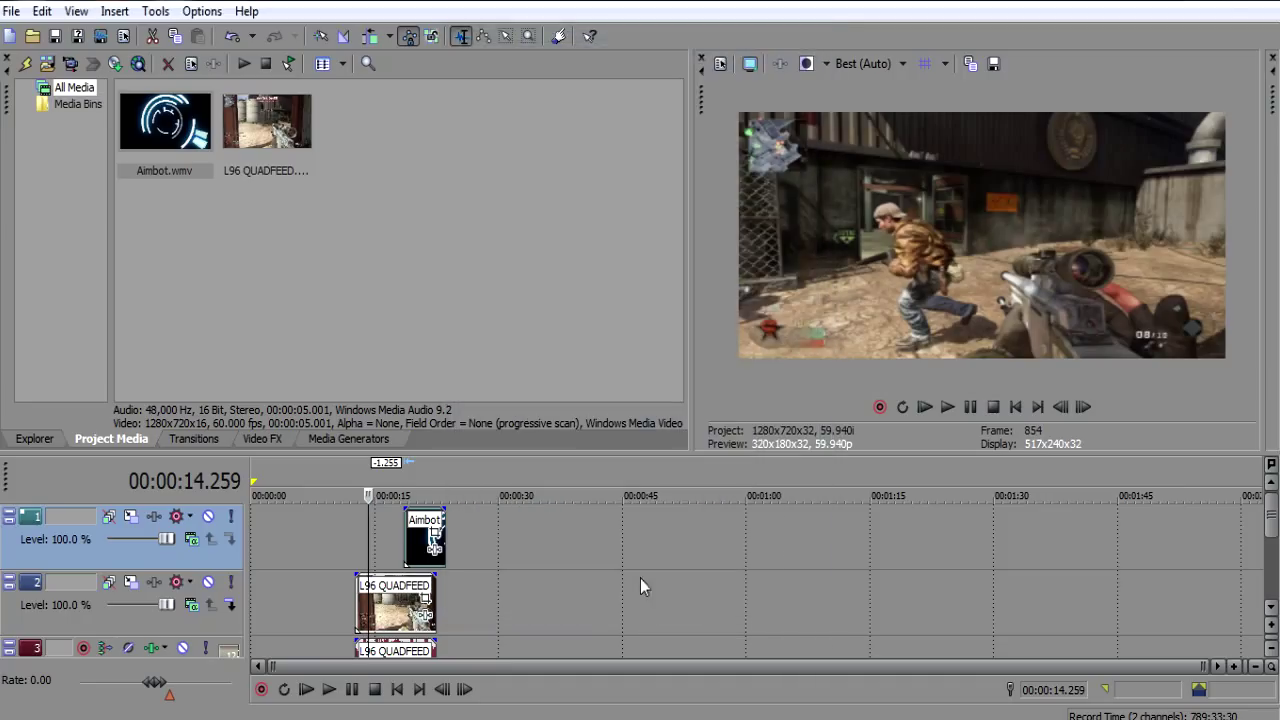
Step: Move the Aimbot clip earlier so it starts around 00:00:14.487, where the enemy is in view
key("Right")
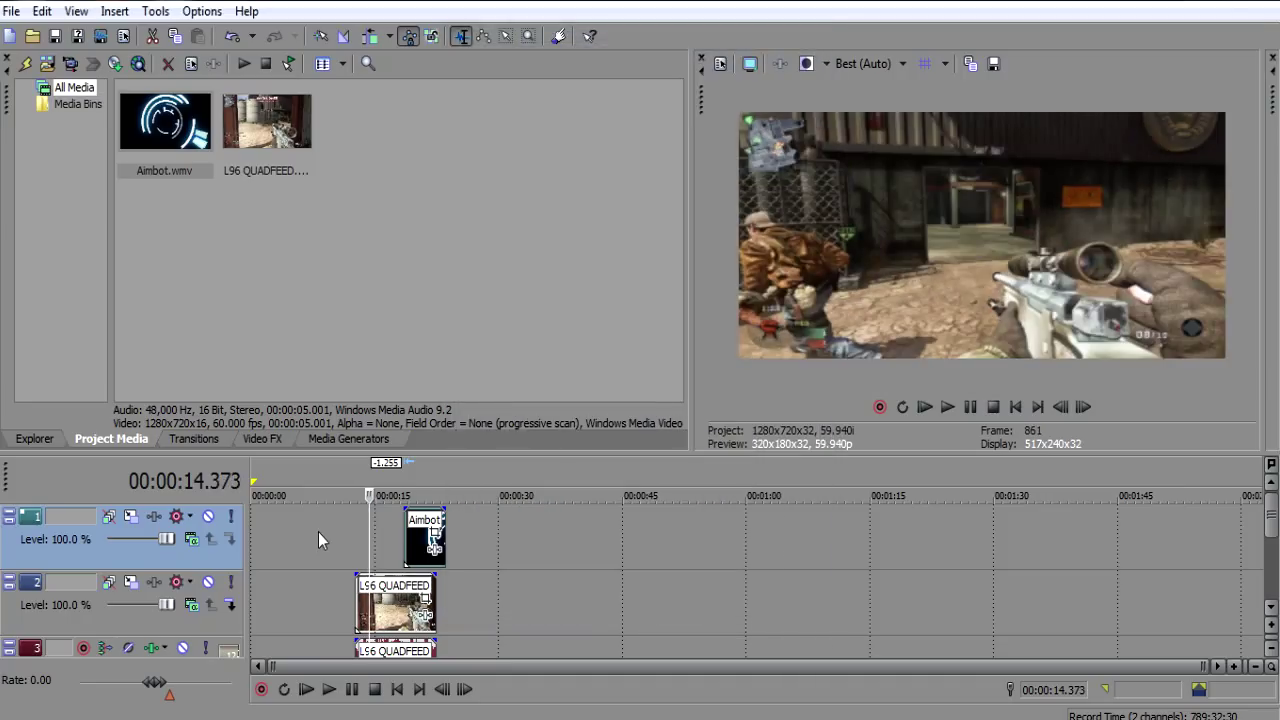
key("Right")
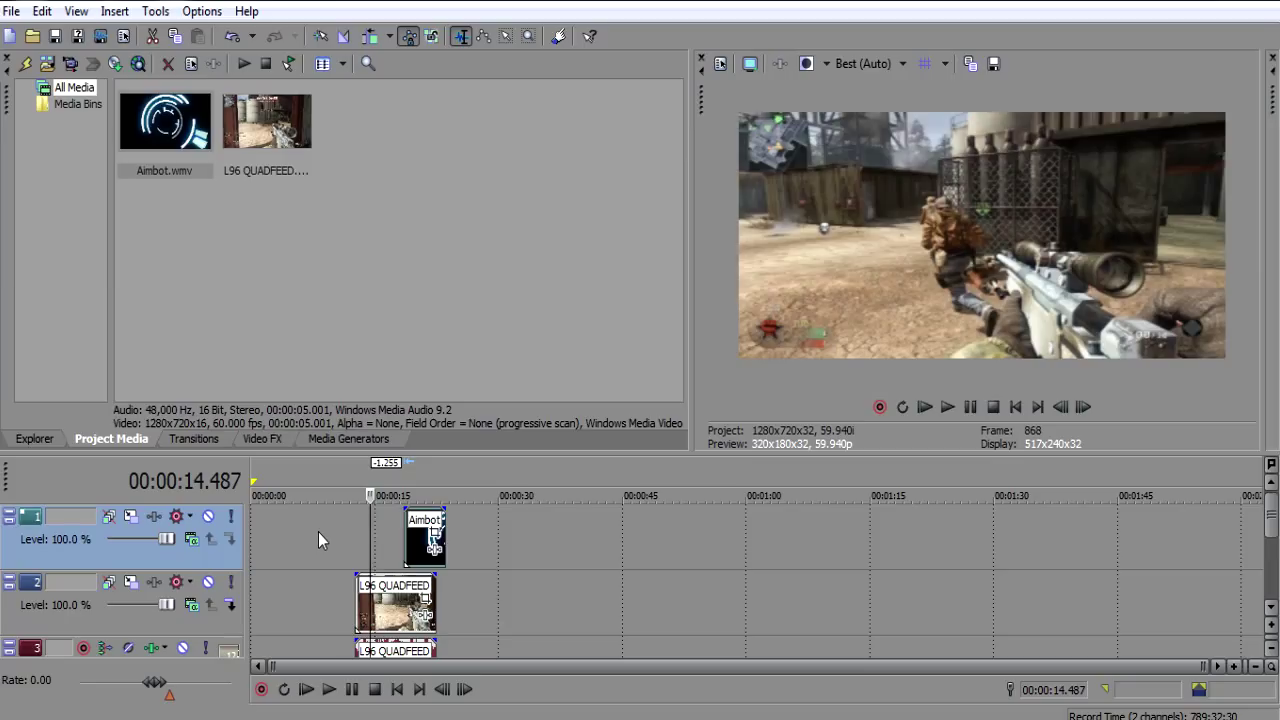
left_click_drag(425, 546, 386, 550)
key("Left")
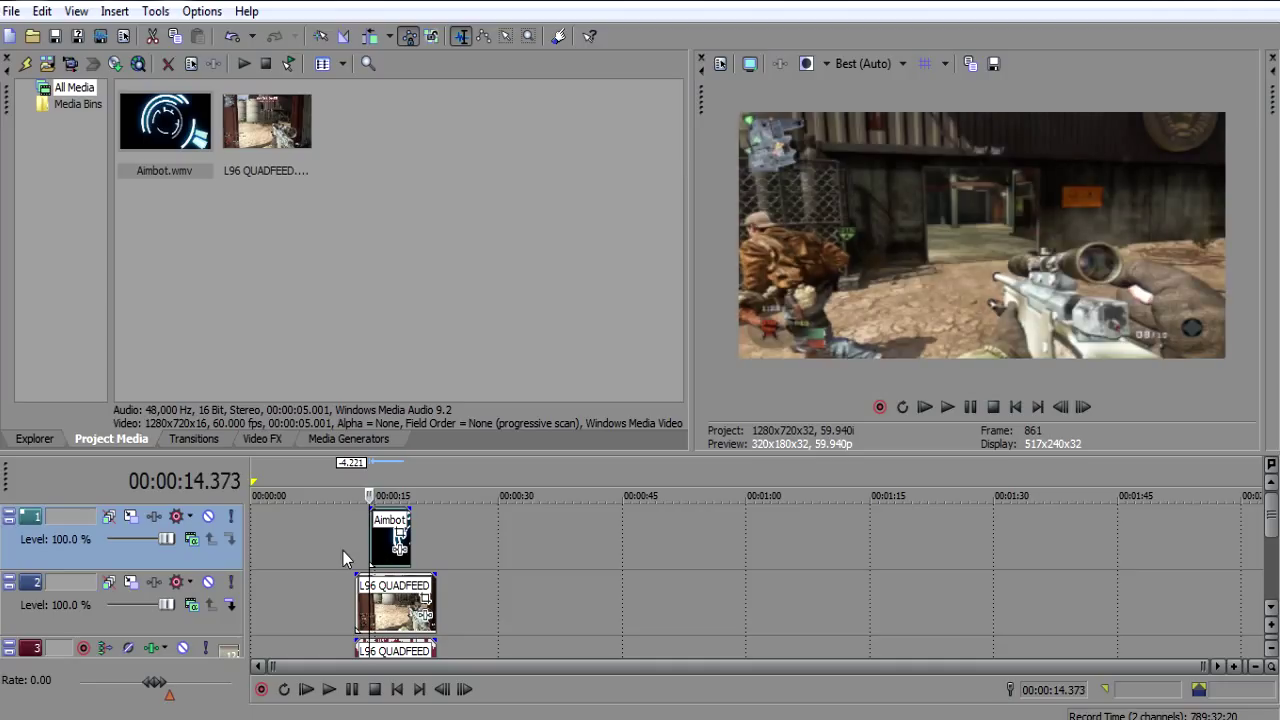
key("Right")
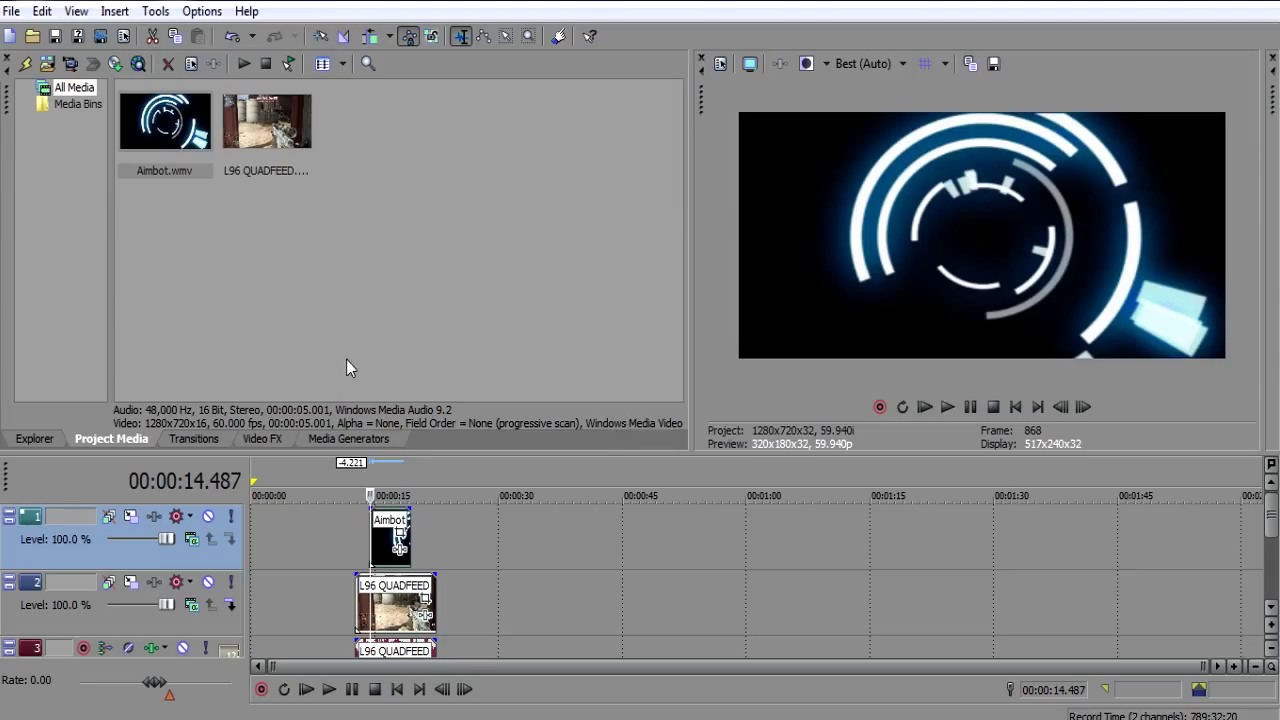
Step: Apply the Chroma Keyer Blue Screen preset to the Aimbot clip with black as key colour and a low threshold of 0.727
left_click(240, 438)
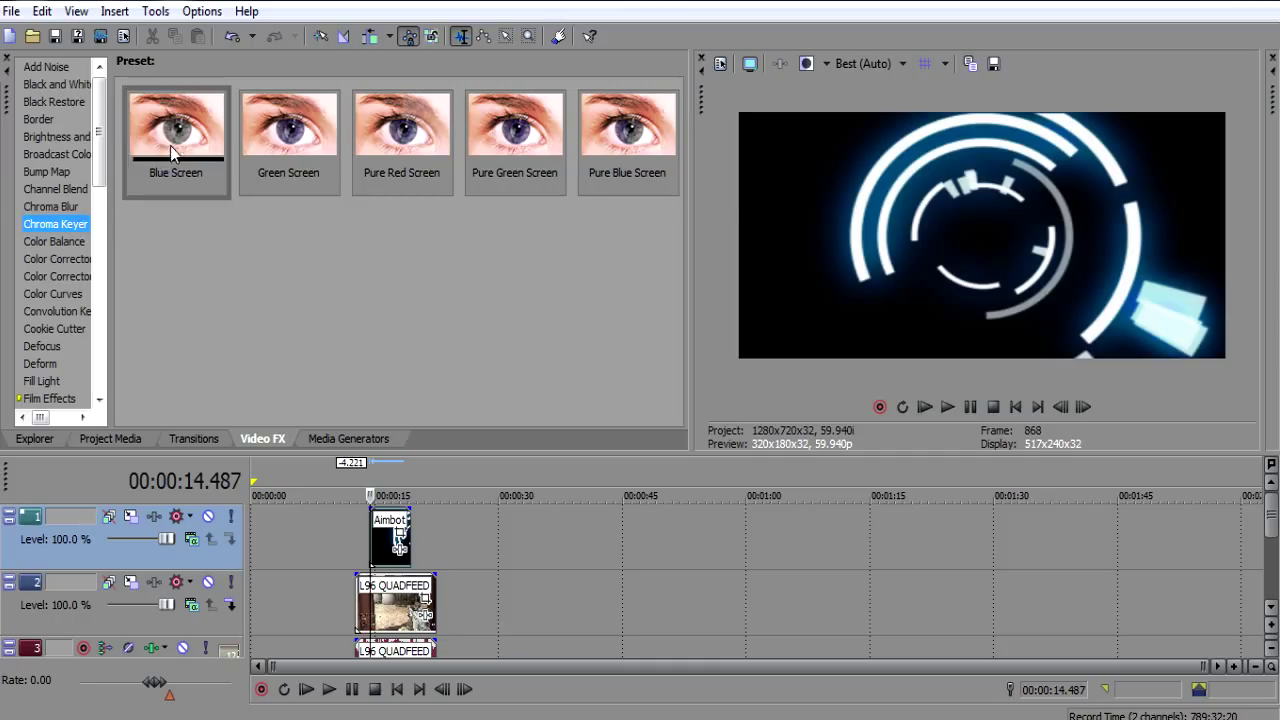
left_click_drag(175, 128, 383, 546)
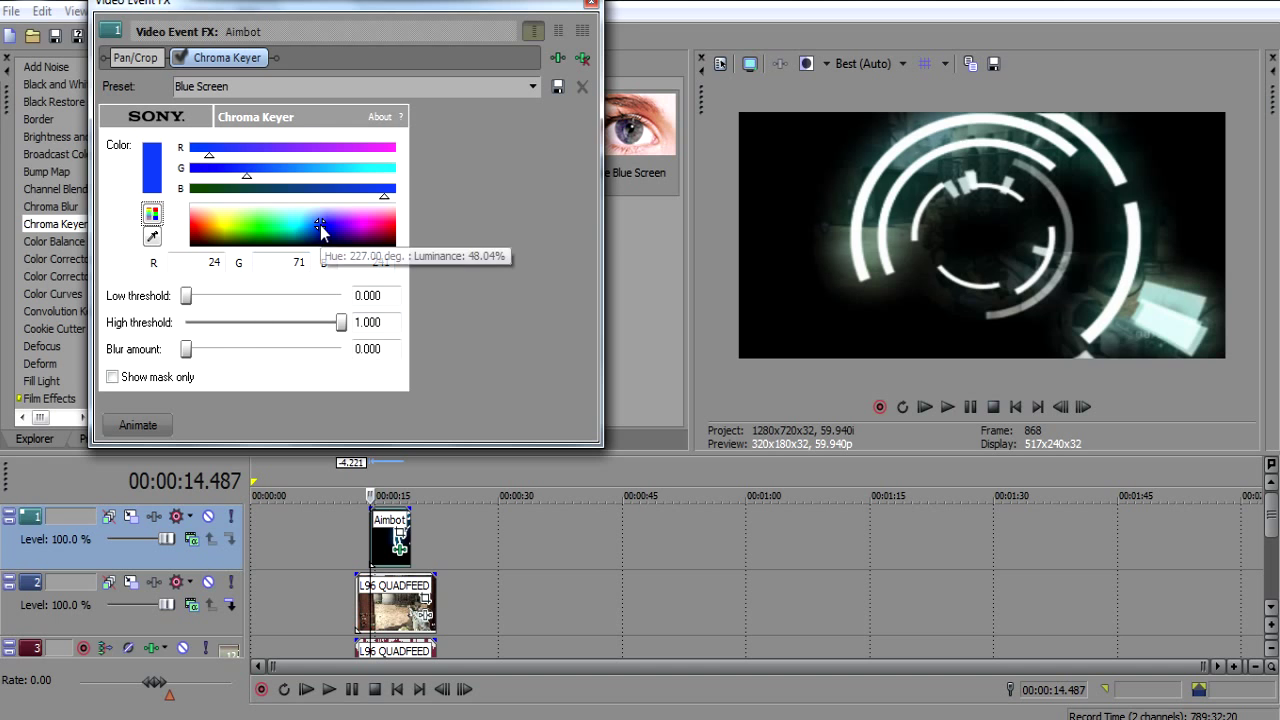
left_click_drag(323, 234, 403, 251)
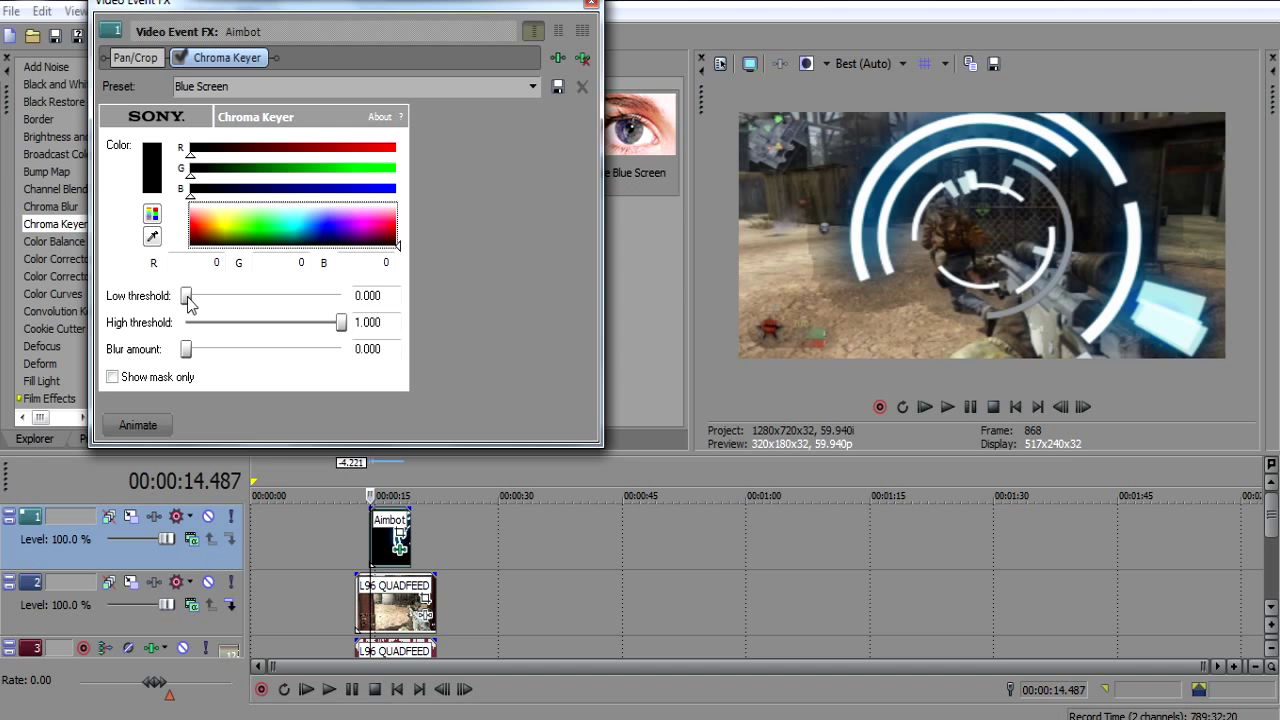
left_click_drag(190, 305, 301, 297)
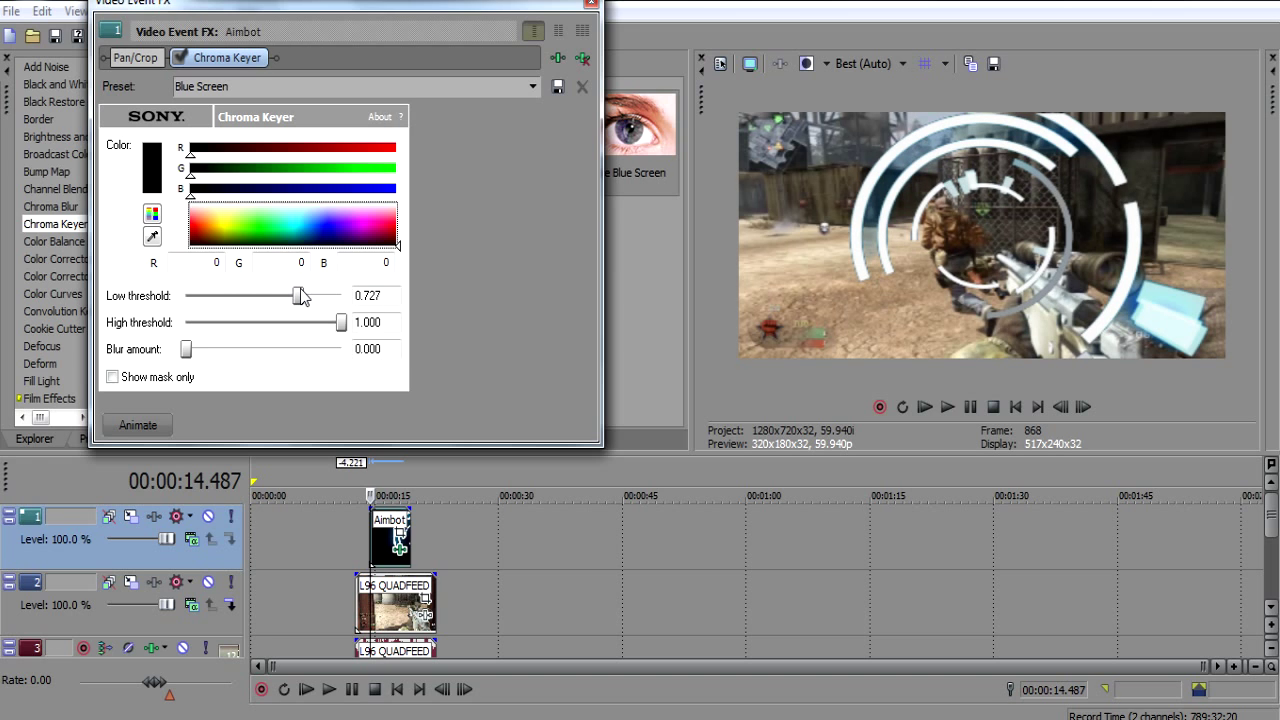
left_click(592, 5)
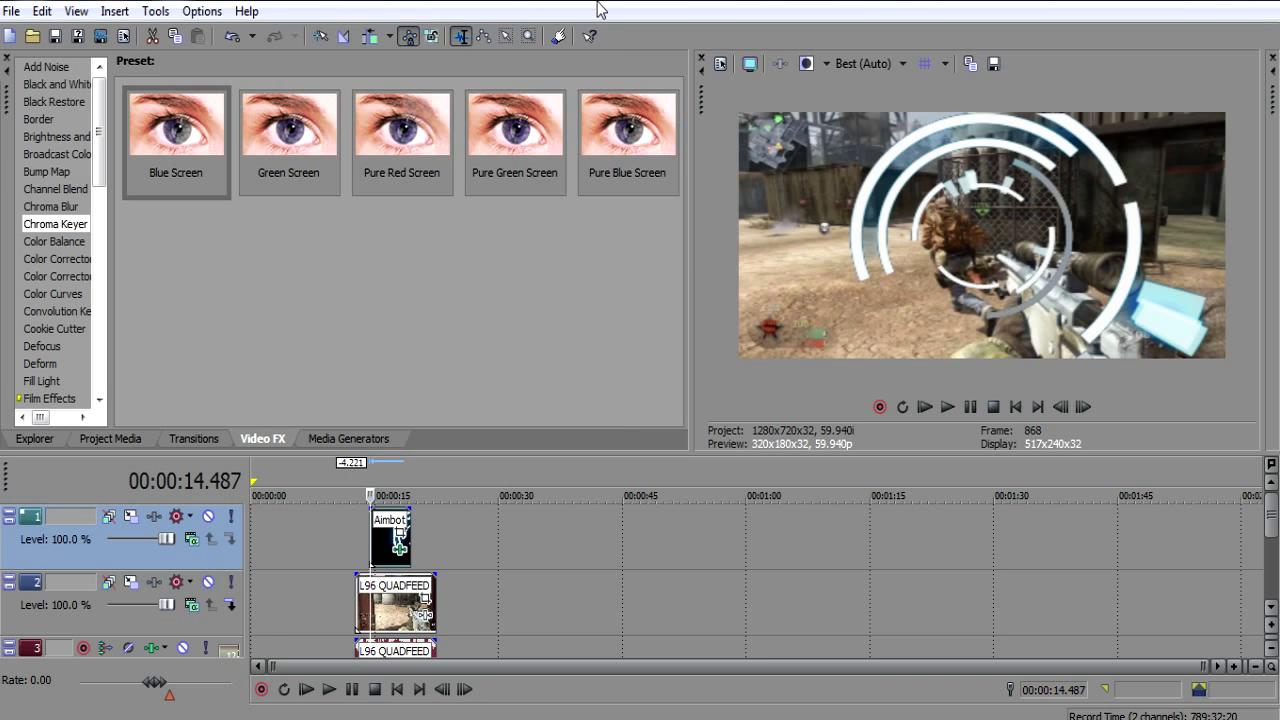
Step: Open Event Pan/Crop for the Aimbot clip and zoom the workspace out to leave room around the crop frame
left_click(401, 535)
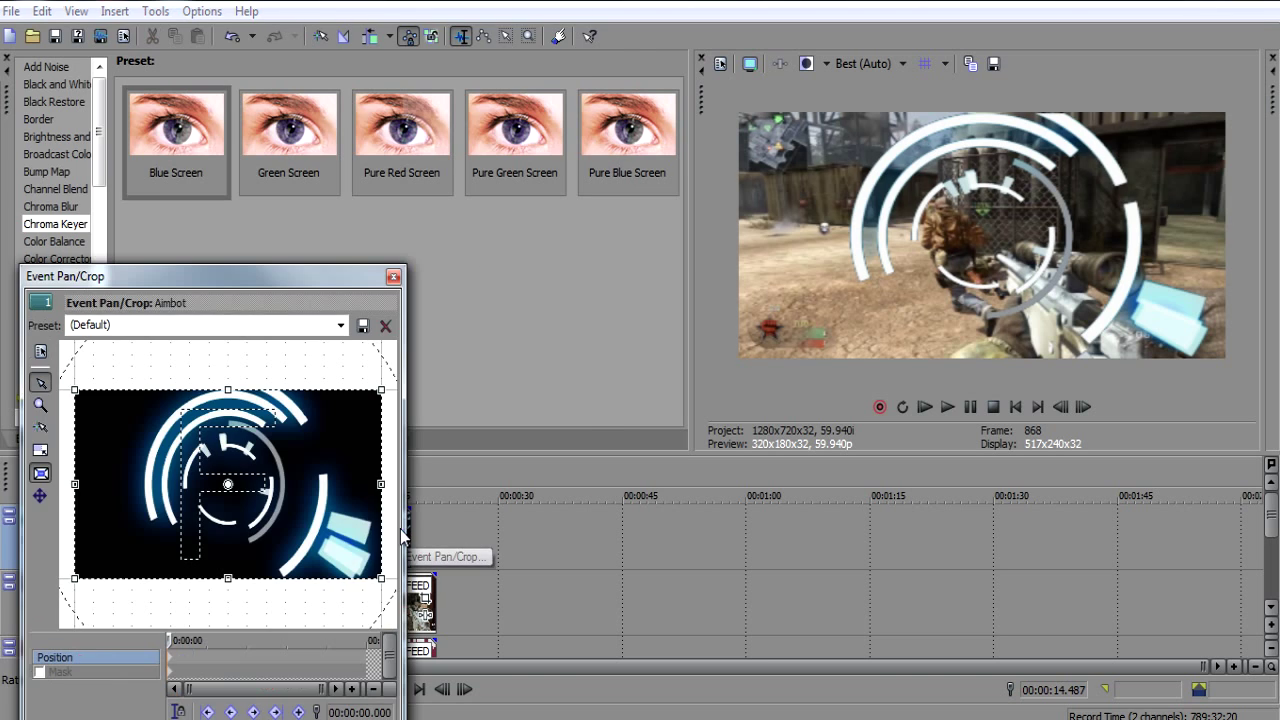
left_click(40, 352)
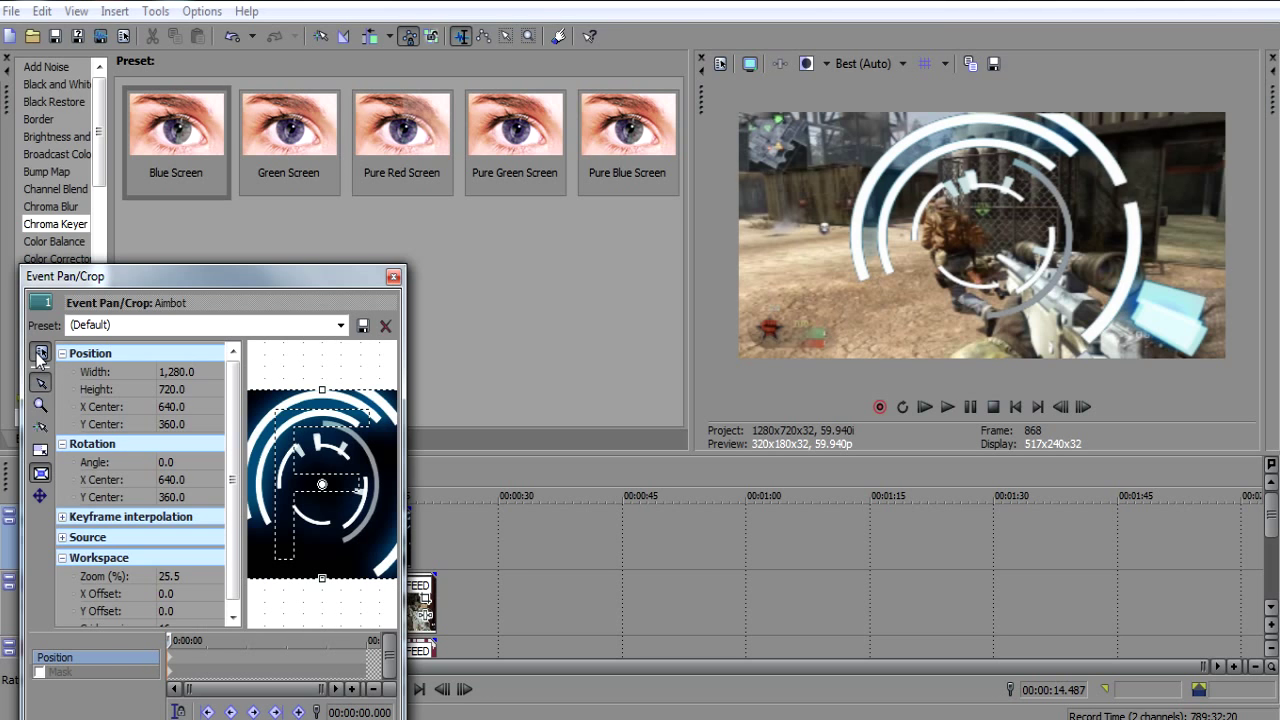
left_click(166, 574)
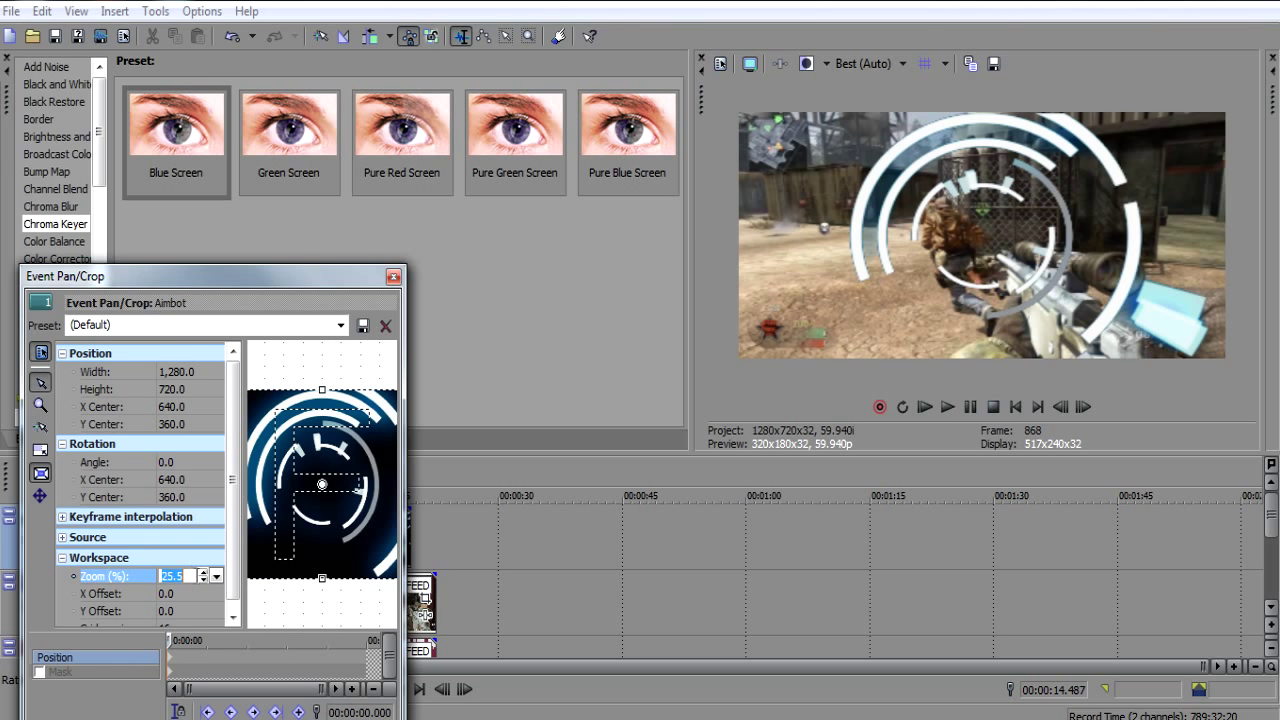
left_click(203, 581)
left_click(203, 581)
left_click(203, 581)
left_click(203, 581)
left_click(203, 581)
left_click(203, 581)
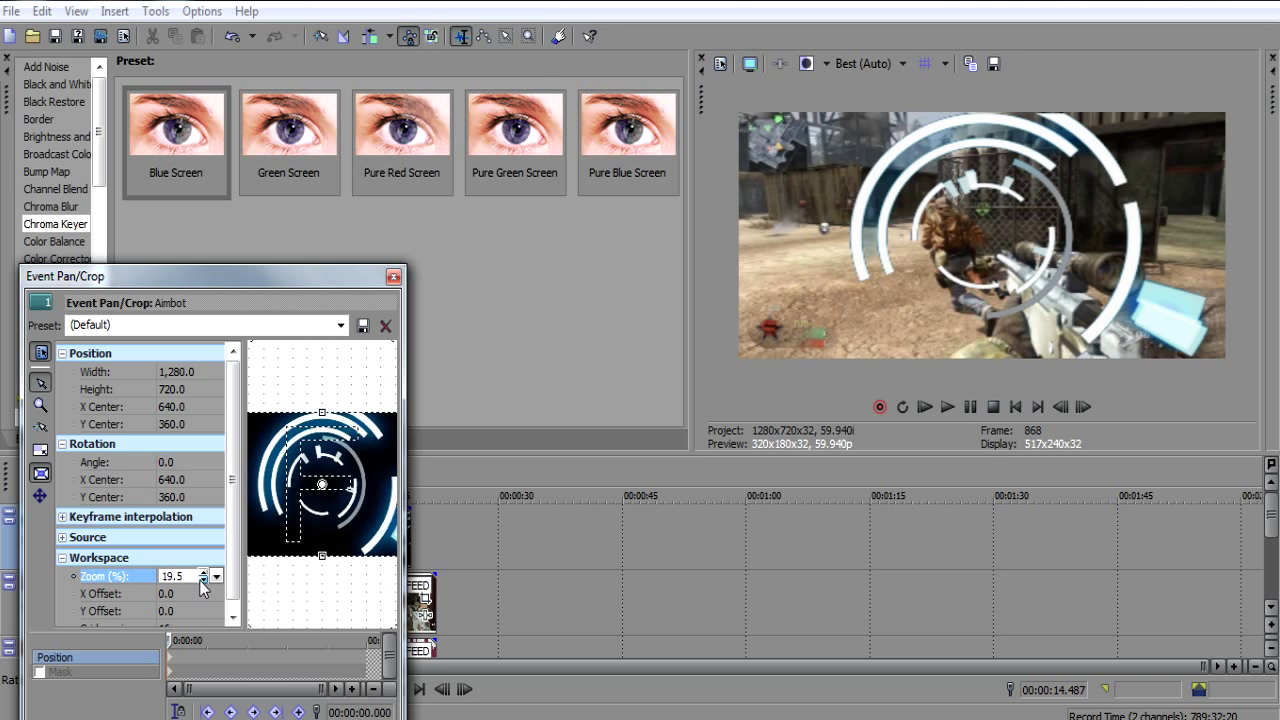
left_click(203, 581)
left_click(203, 581)
left_click(203, 581)
left_click(203, 581)
left_click(203, 581)
left_click(203, 581)
left_click(203, 581)
left_click(40, 352)
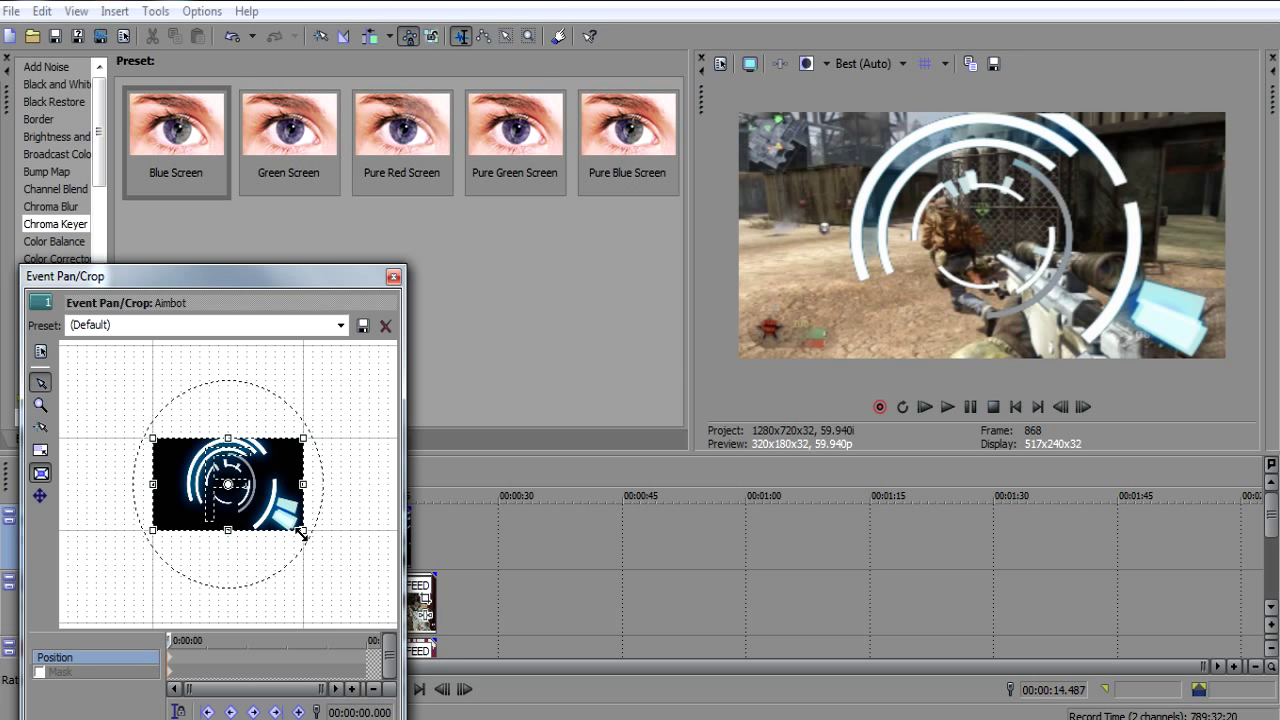
Step: Enlarge the Aimbot crop frame until the ring is about head-sized, and move the ring to the enemy's head
left_click_drag(302, 533, 386, 658)
left_click_drag(452, 708, 665, 719)
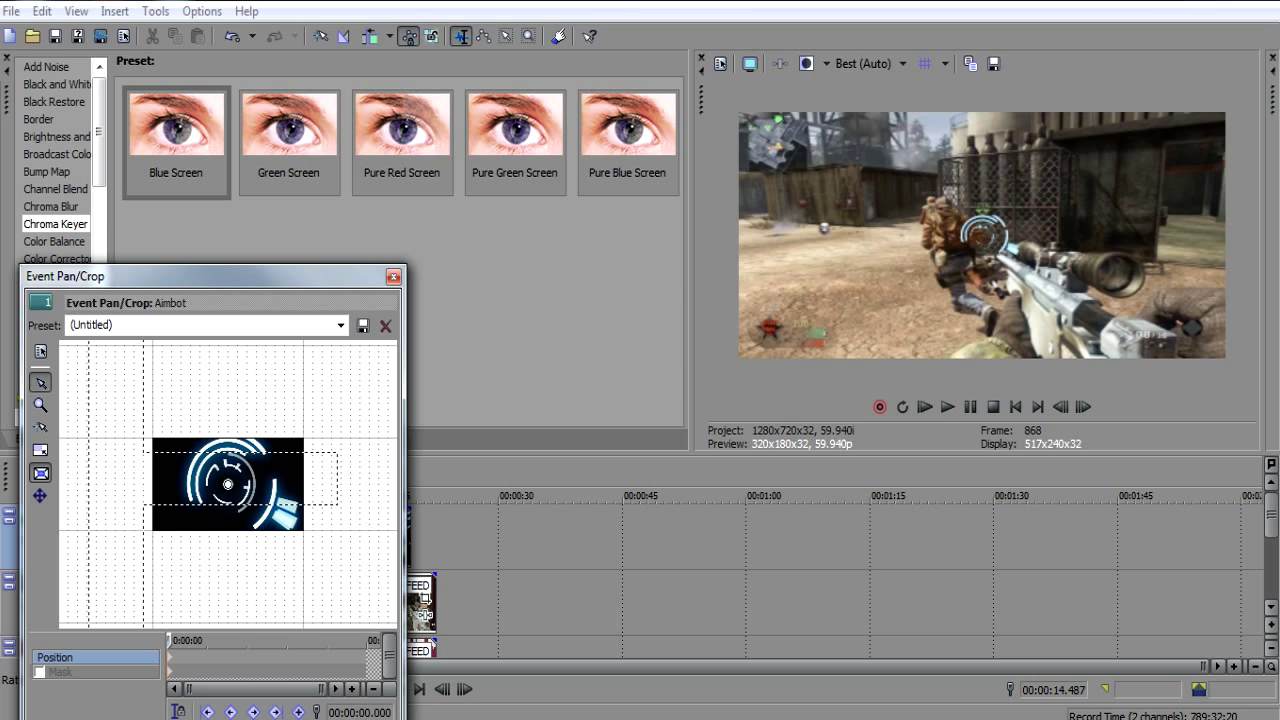
left_click_drag(415, 685, 417, 687)
left_click_drag(667, 719, 670, 719)
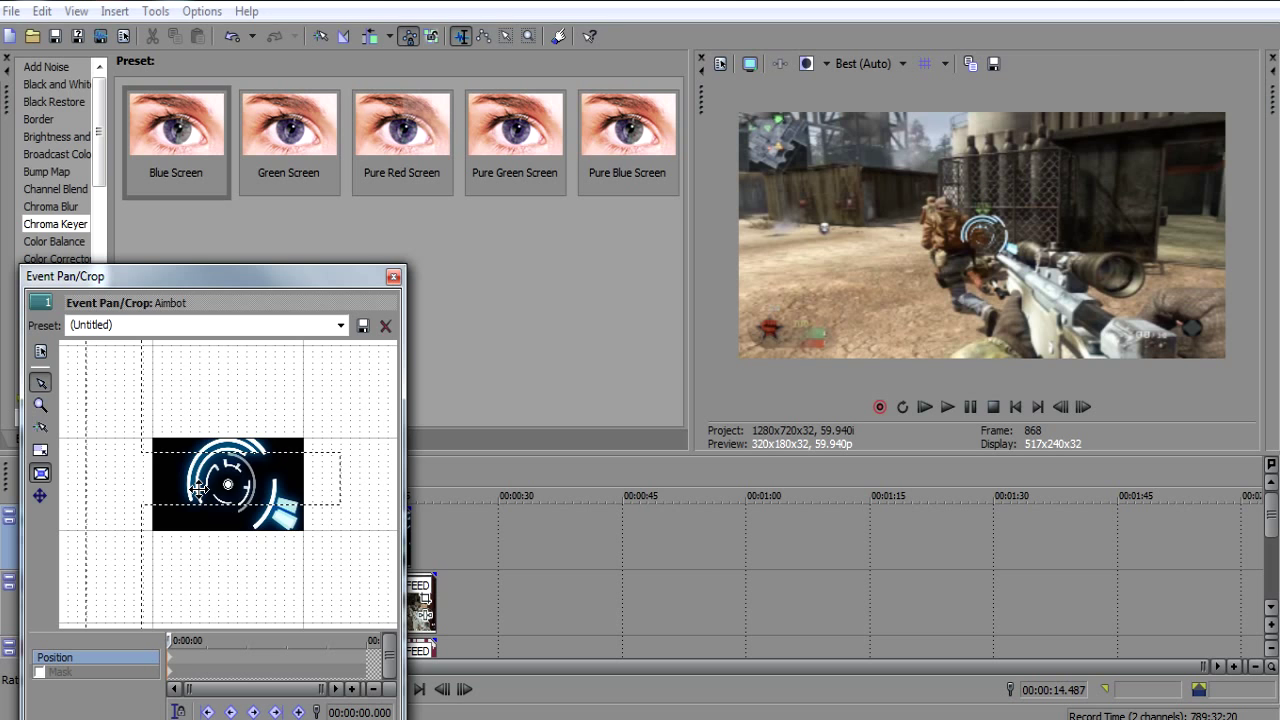
left_click_drag(198, 487, 265, 532)
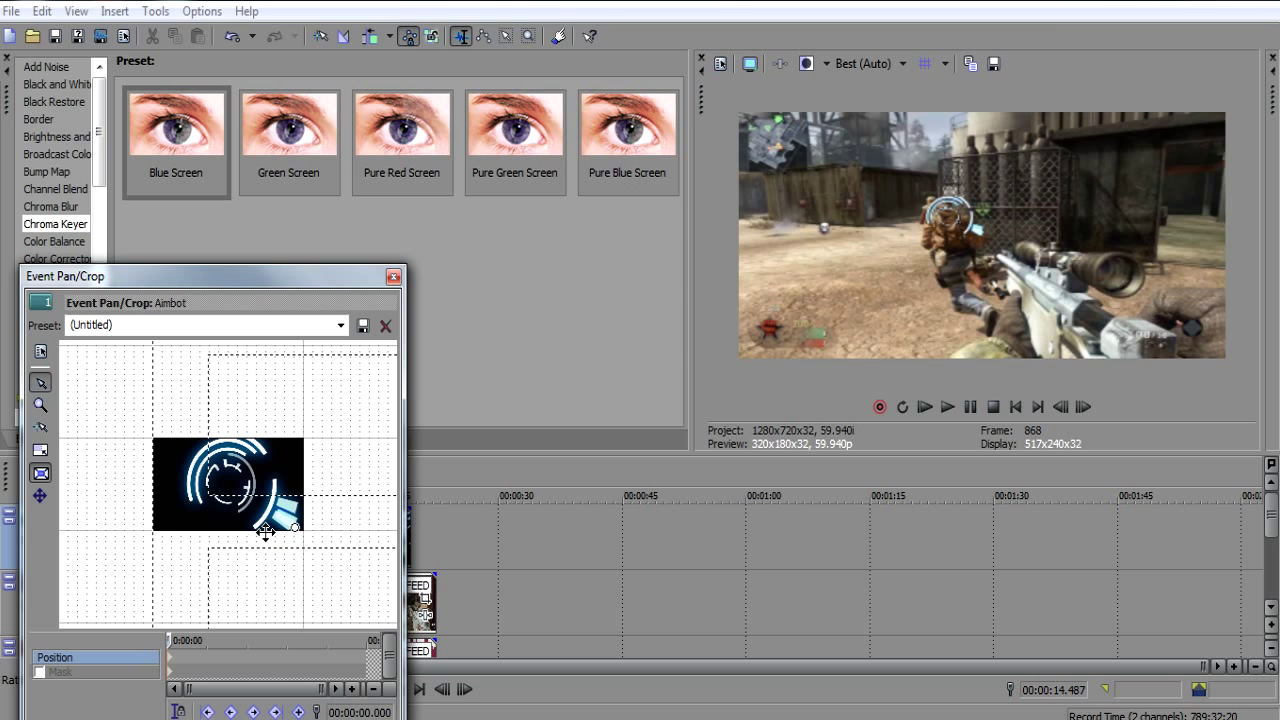
left_click_drag(265, 532, 293, 564)
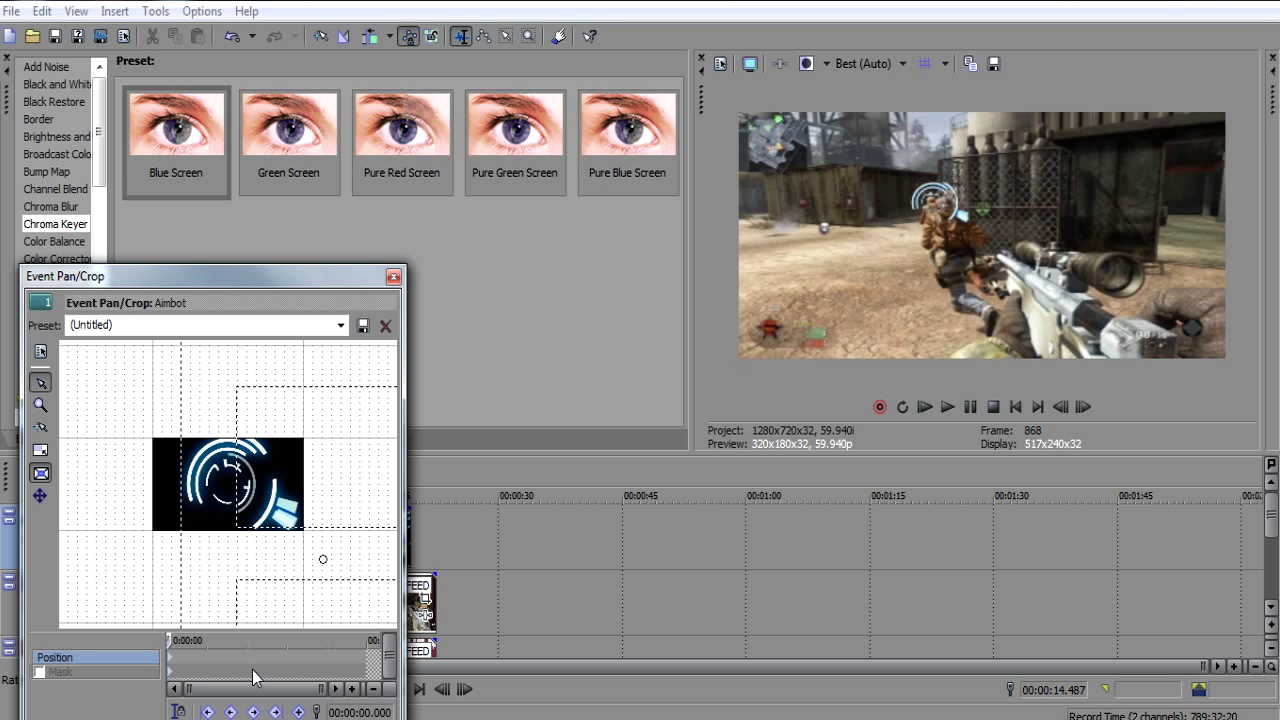
Step: Step frame by frame back to 00:00:14.373, checking the ring's position against the enemy
key("Right")
key("Right")
key("Right")
key("Left")
key("Left")
key("Left")
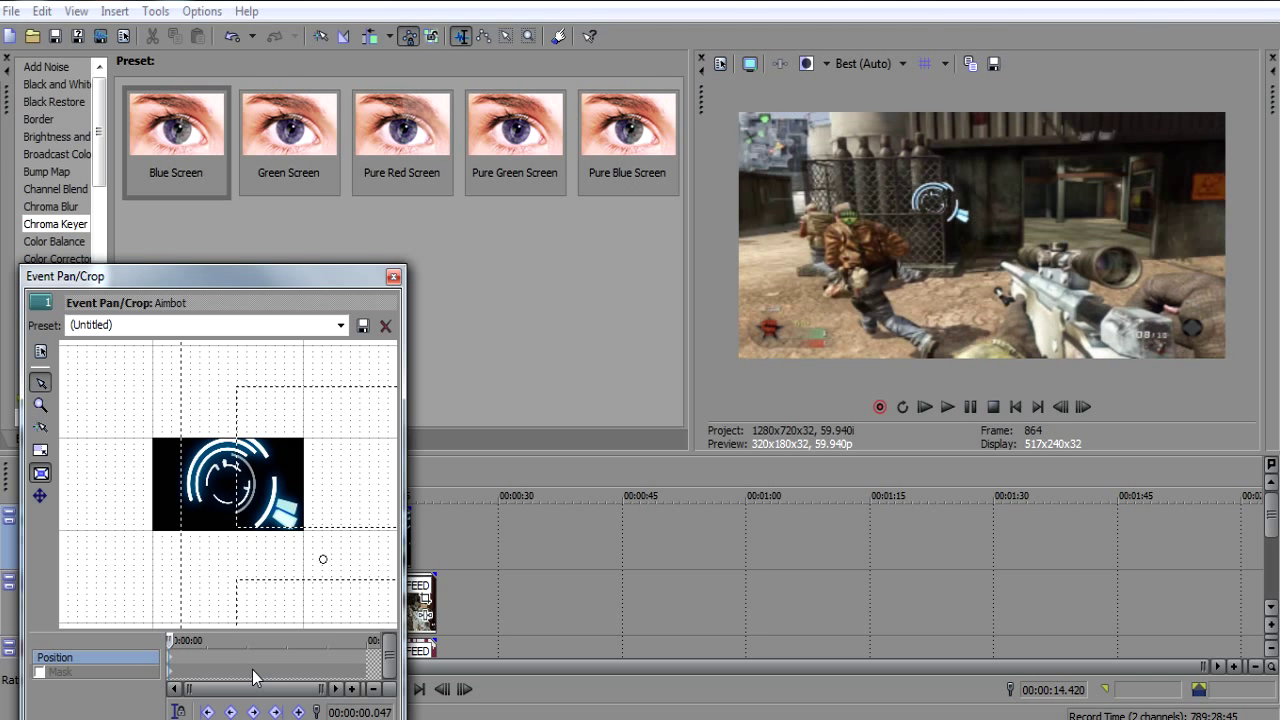
key("Left")
key("Left")
key("Left")
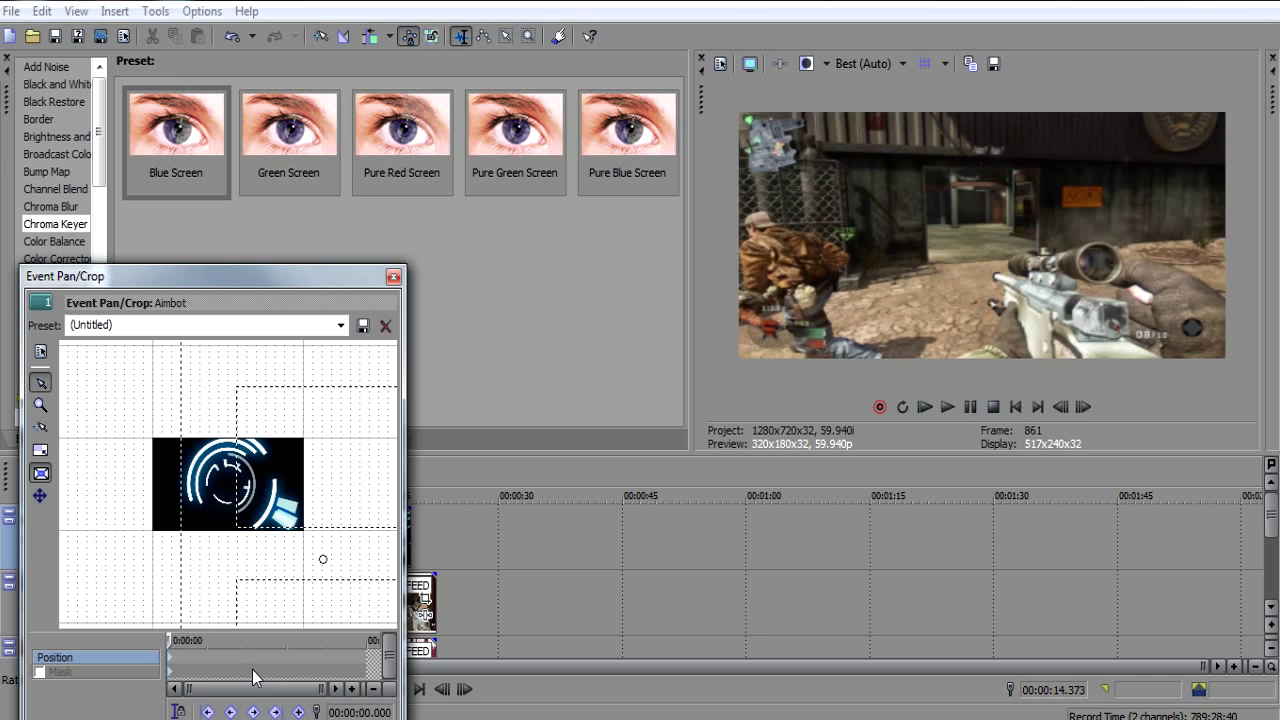
Step: Advance to 00:00:14.514 and shift the ring slightly to follow the enemy's head, adding a position keyframe
key("Right")
key("Right")
key("Right")
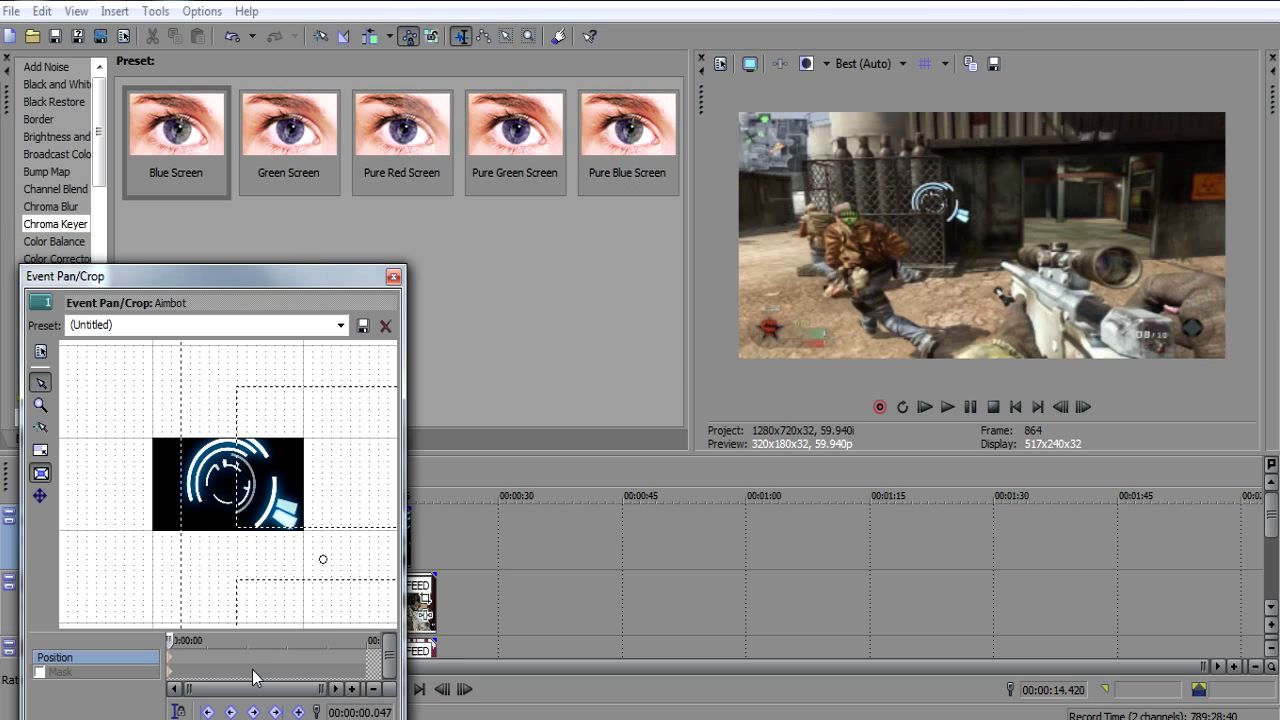
key("Right")
key("Right")
key("Right")
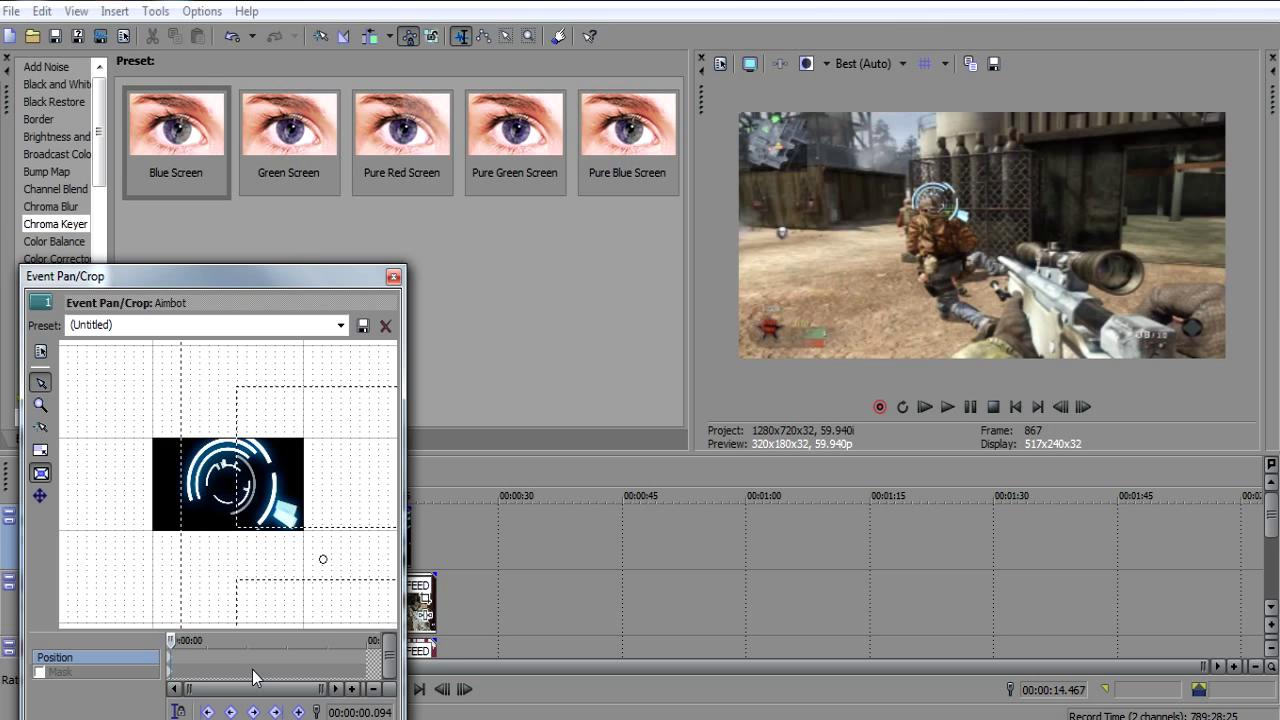
key("Right")
key("Right")
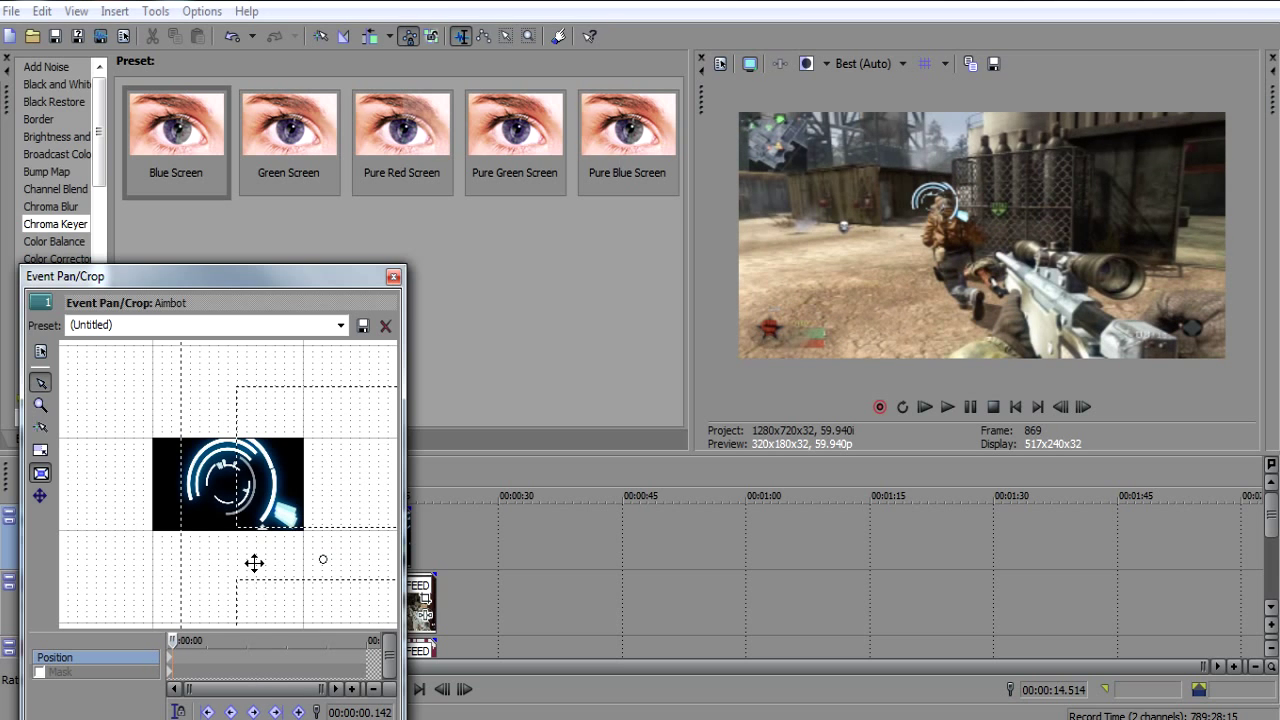
left_click_drag(254, 553, 234, 560)
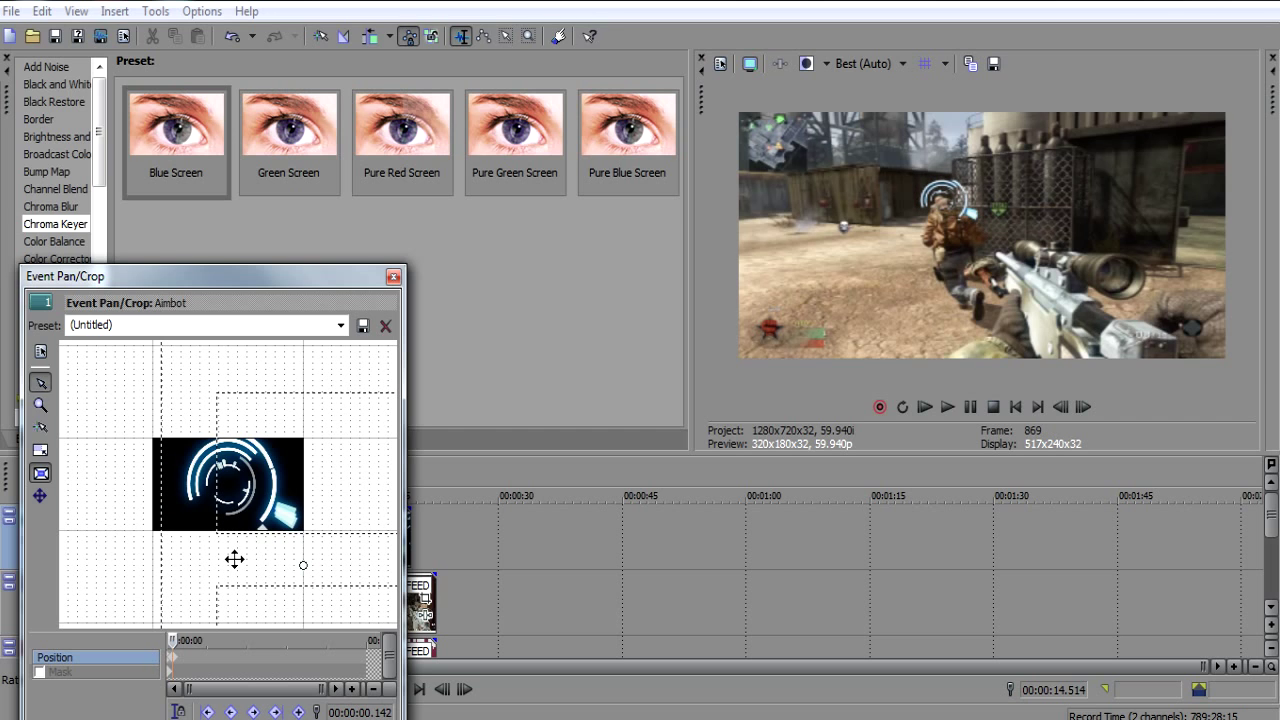
Step: Advance to 00:00:14.585 and shift the Aimbot crop frame so the ring covers the enemy's head, adding a position keyframe
left_click(300, 712)
key("Right")
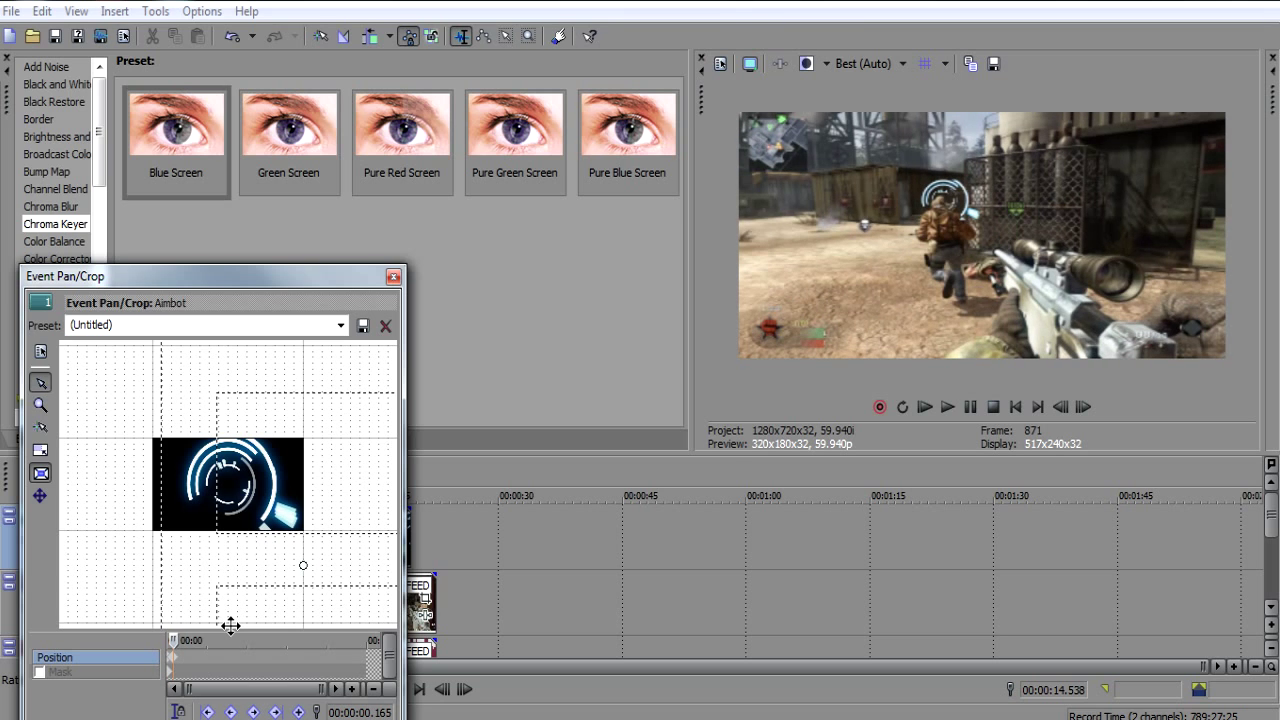
key("Right")
key("Right")
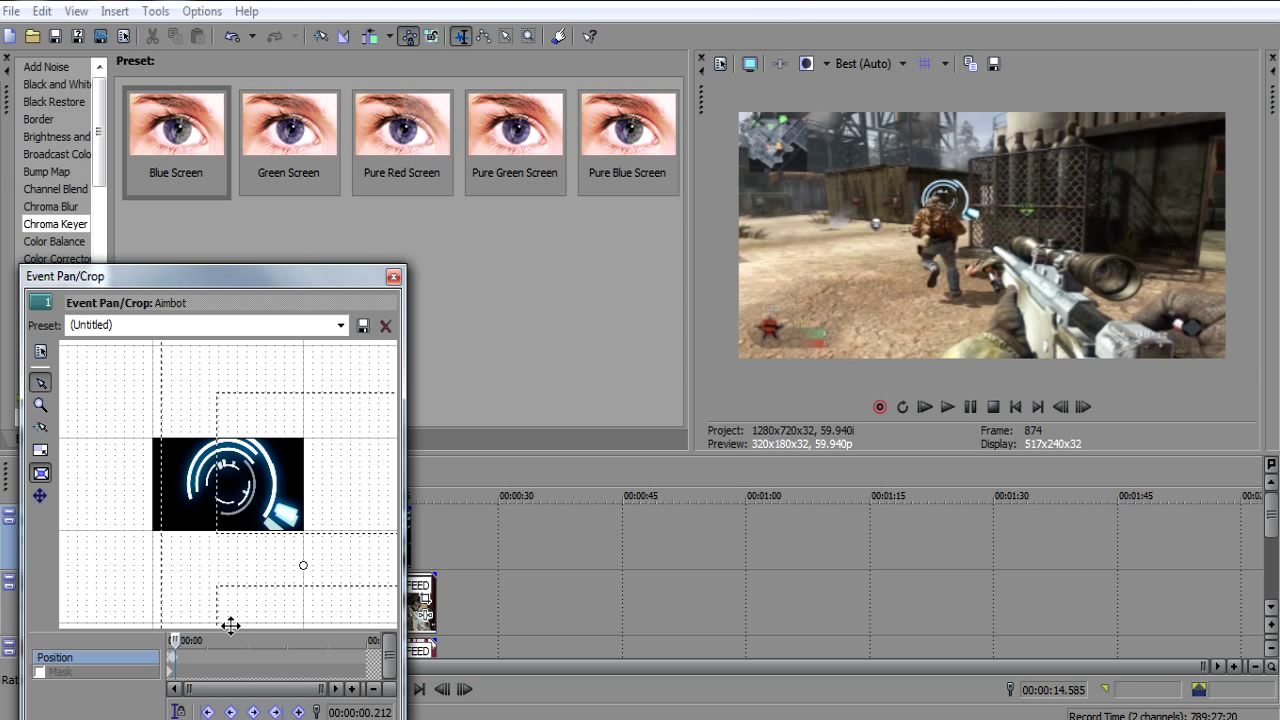
left_click_drag(214, 571, 226, 569)
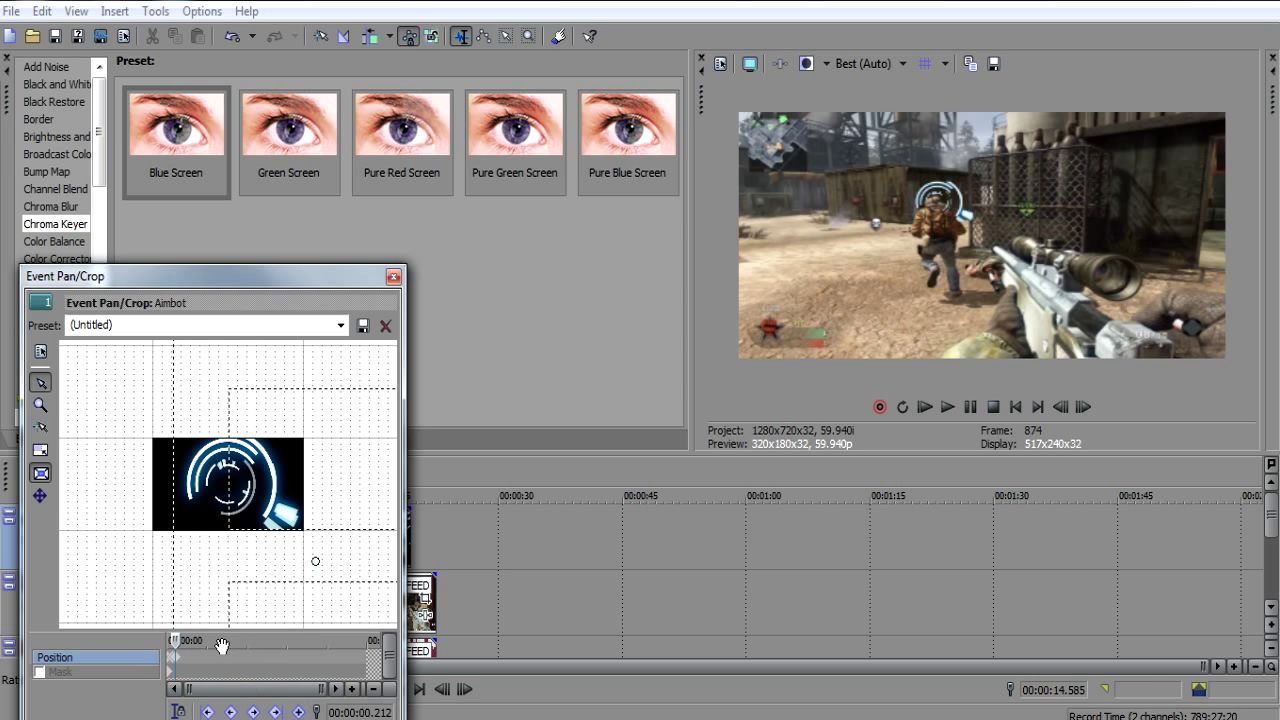
Step: Keyframe the ring's position onto the enemy's head at 00:00:14.609 and again at 00:00:14.632
key("Right")
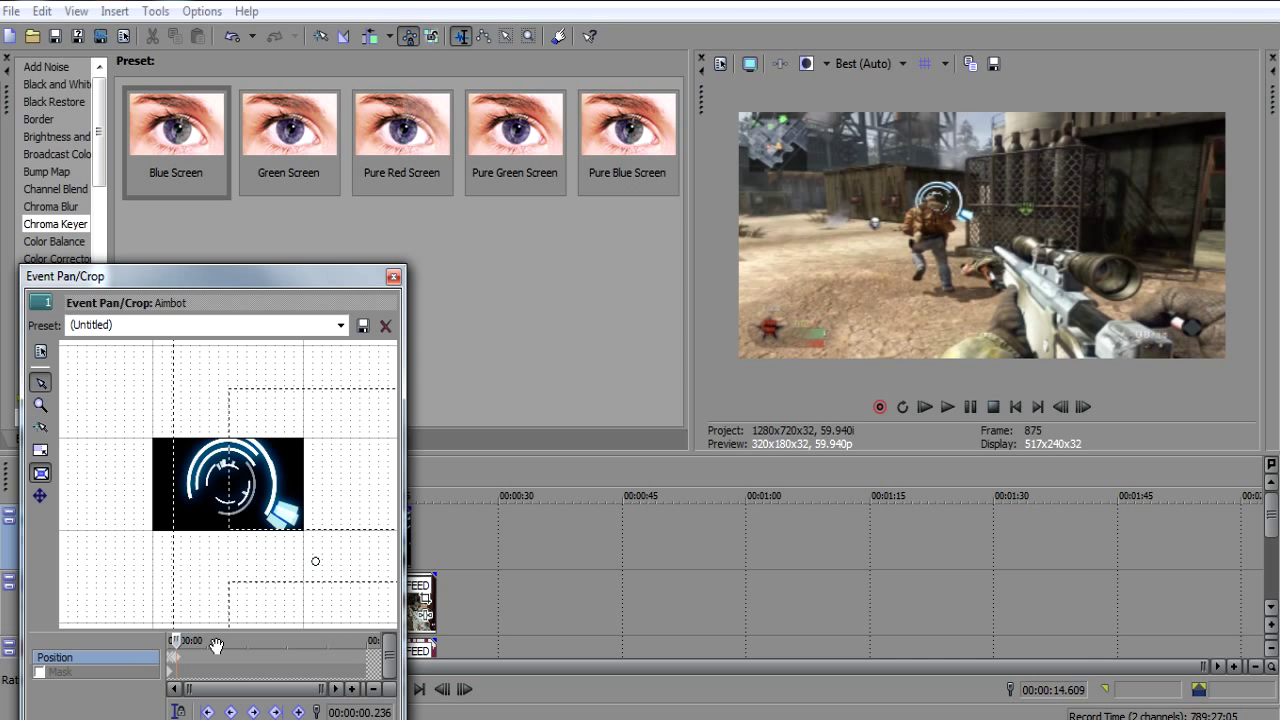
left_click_drag(240, 577, 248, 580)
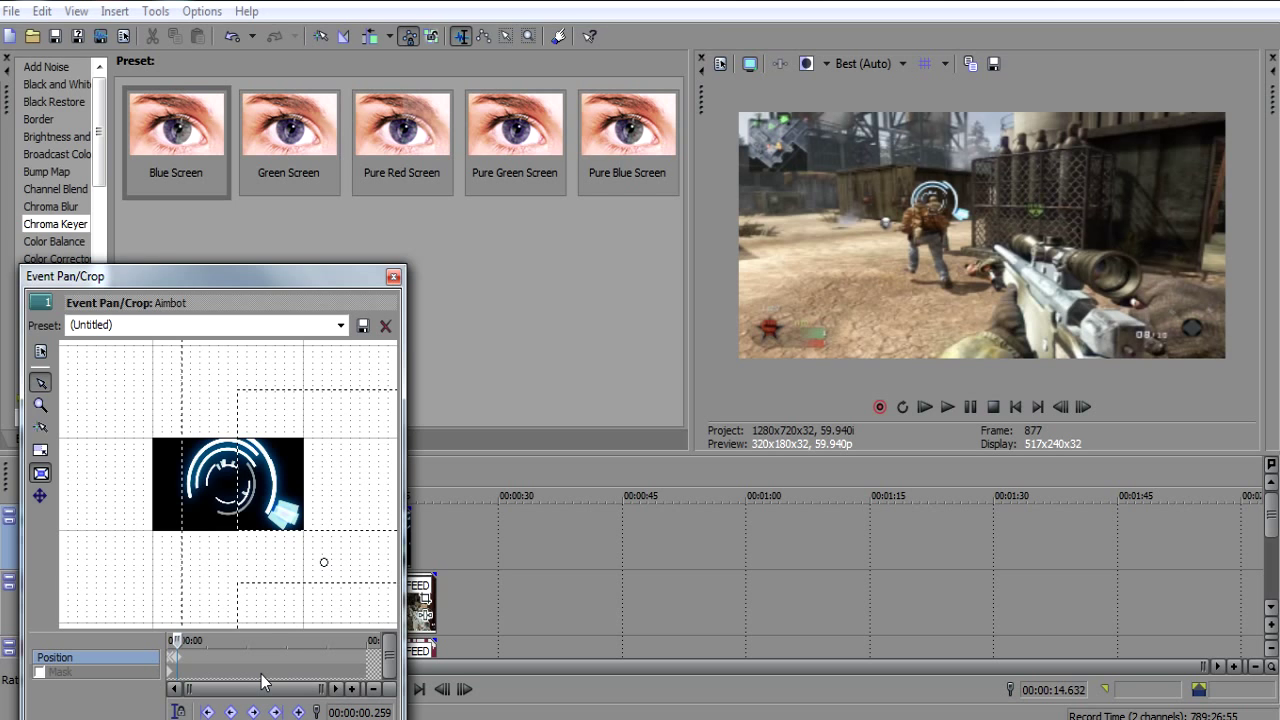
left_click_drag(280, 571, 274, 571)
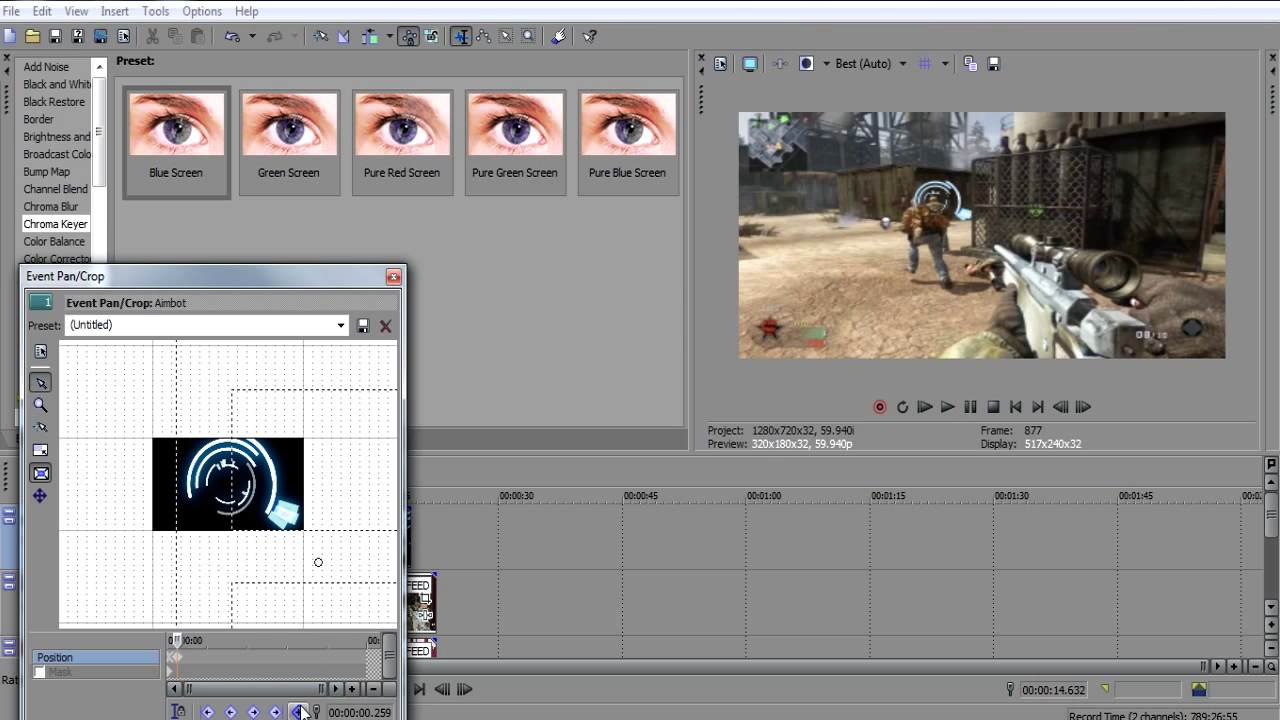
Step: Move the ring to follow the enemy's head at 00:00:14.679 and 00:00:14.703, keyframing both positions
key("Right")
key("Right")
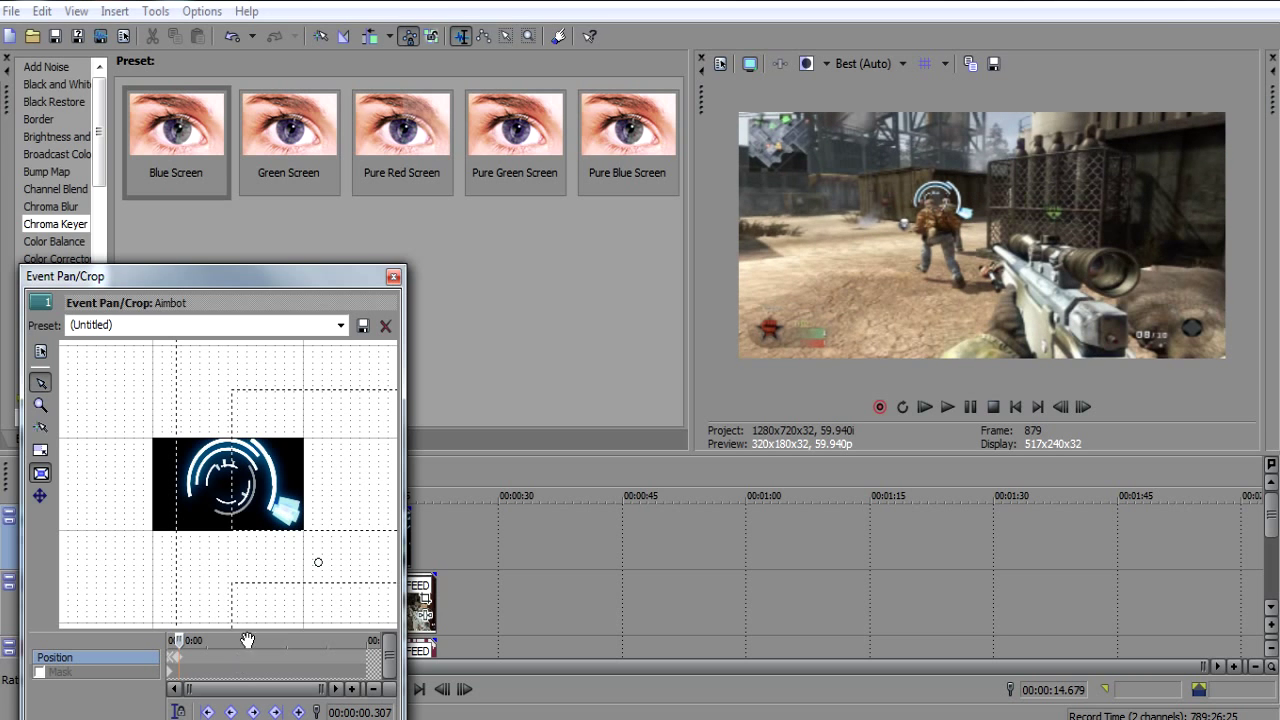
left_click_drag(251, 553, 219, 547)
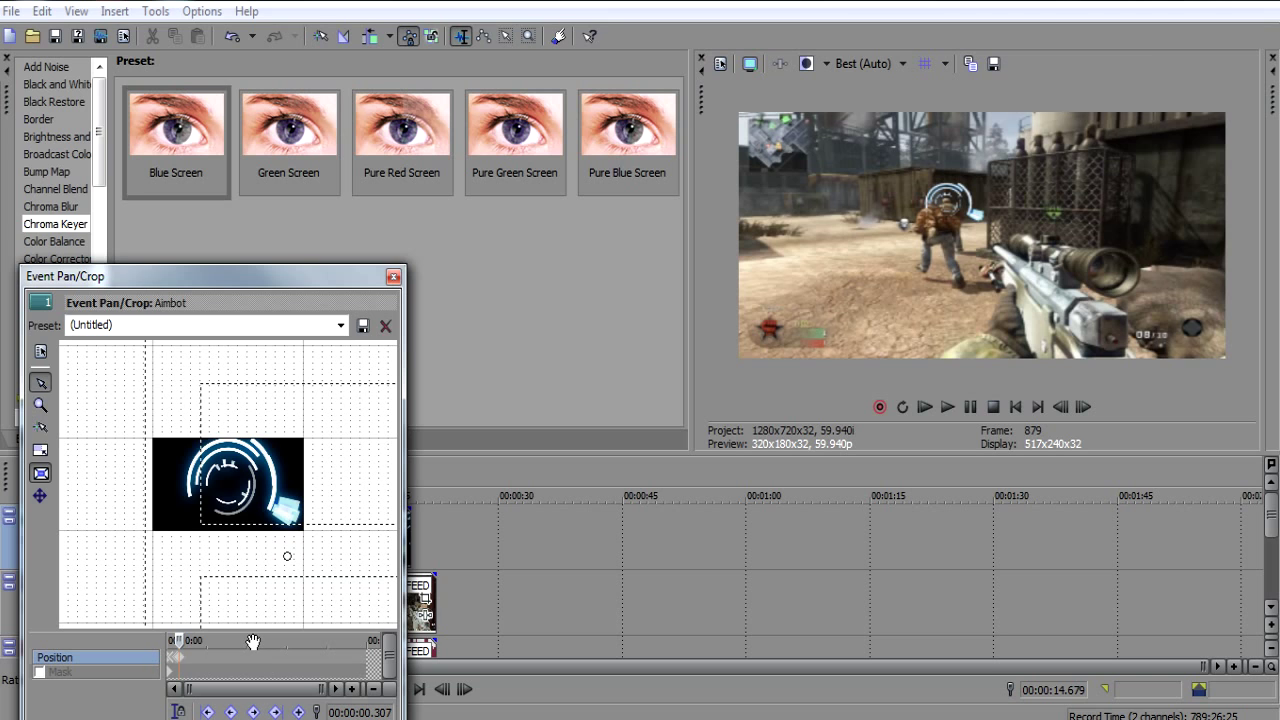
key("Right")
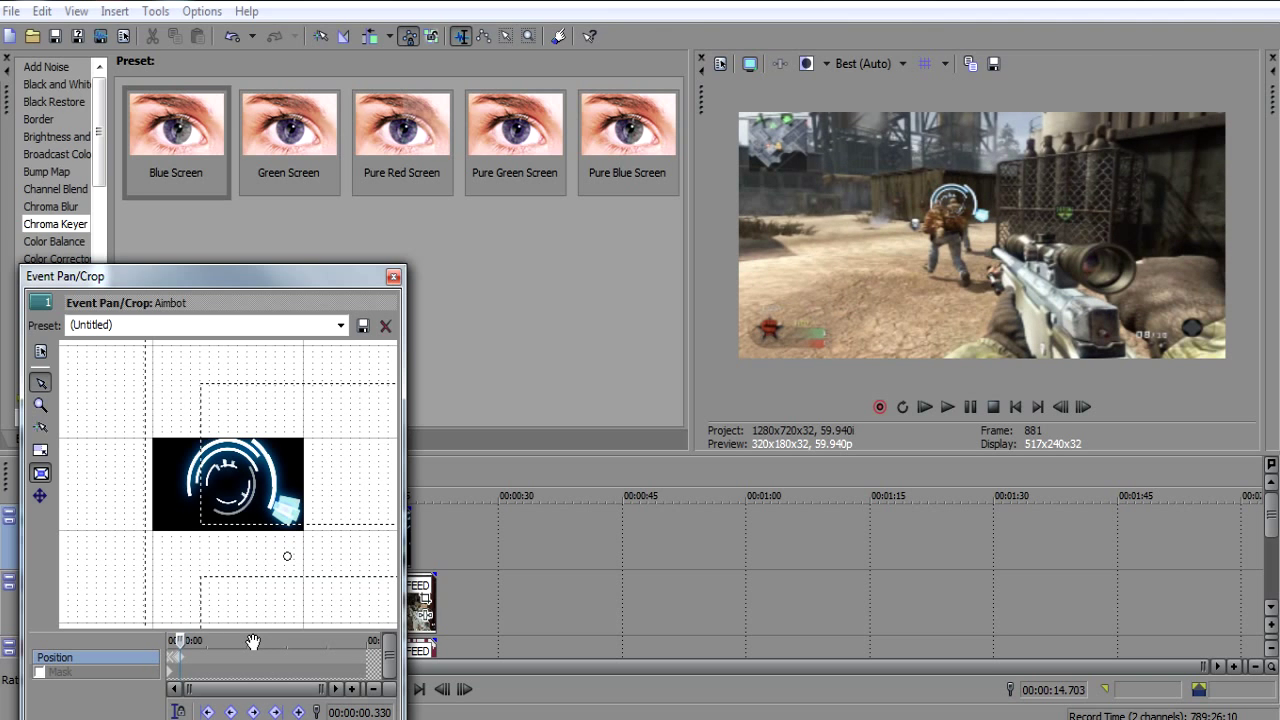
left_click_drag(249, 560, 243, 563)
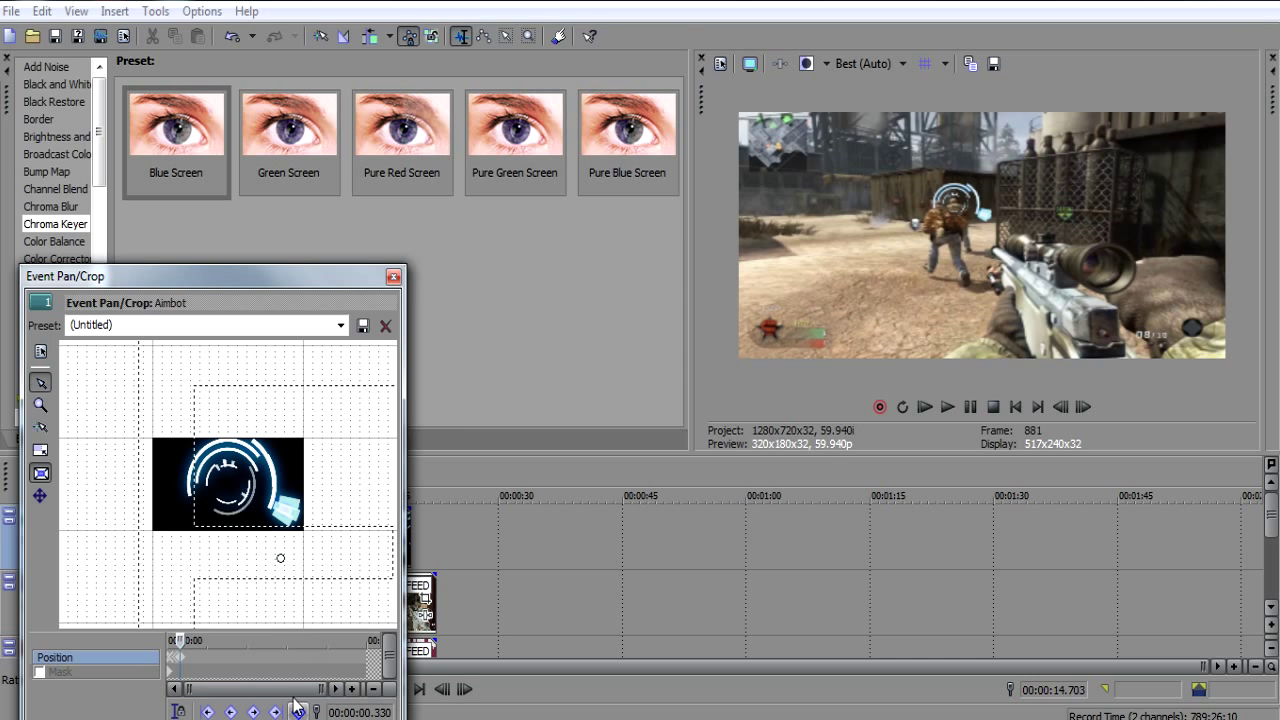
Step: Reposition the ring over the enemy's head at 00:00:14.726 and 00:00:14.750, keyframing both positions
key("Right")
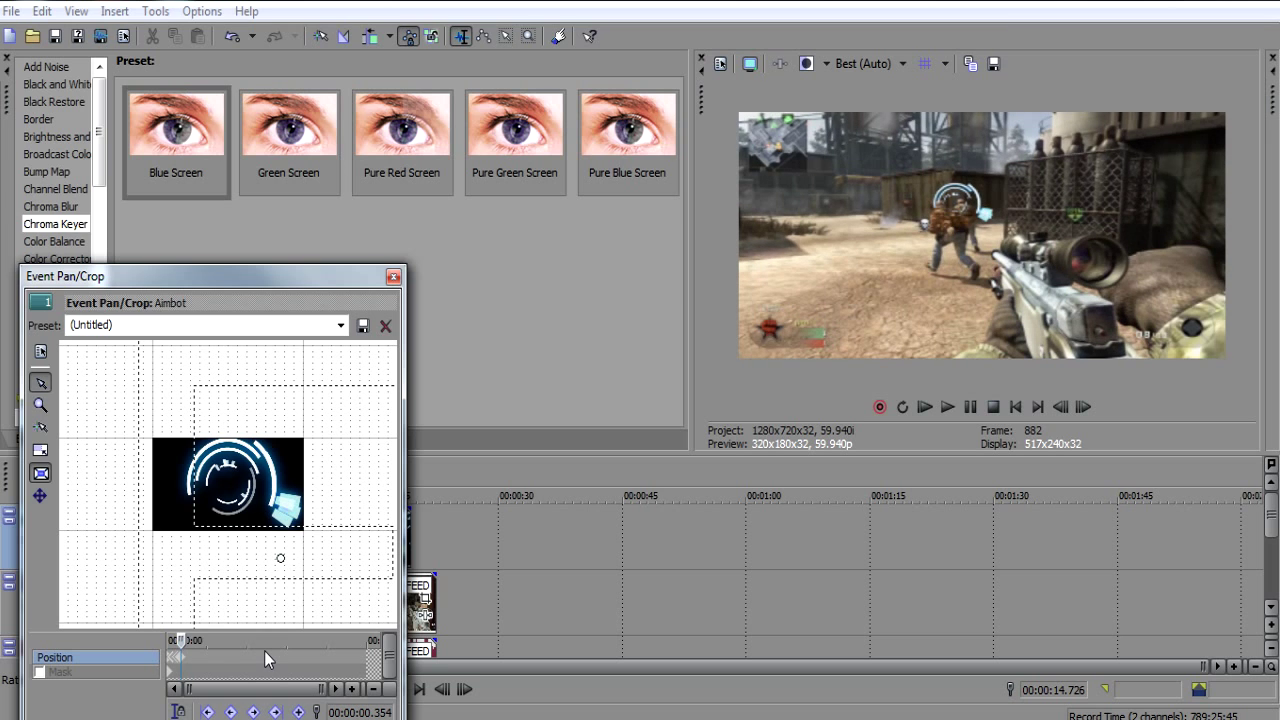
left_click_drag(269, 560, 238, 550)
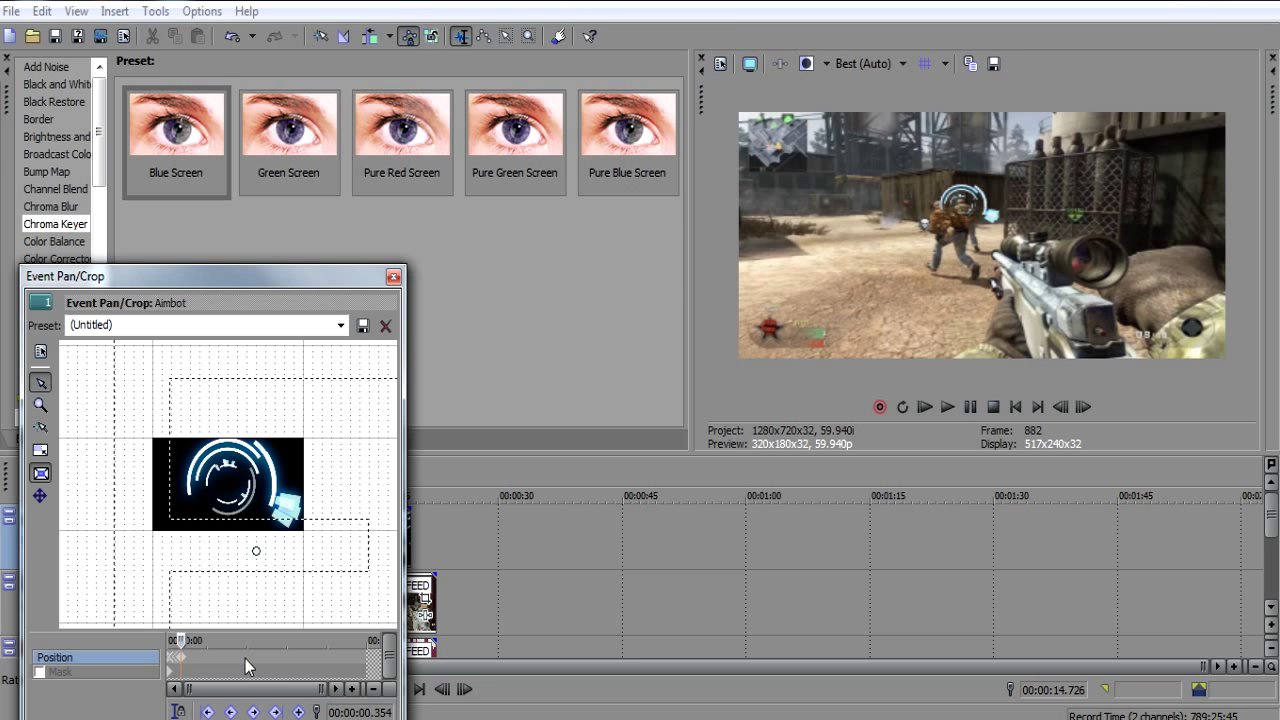
key("Right")
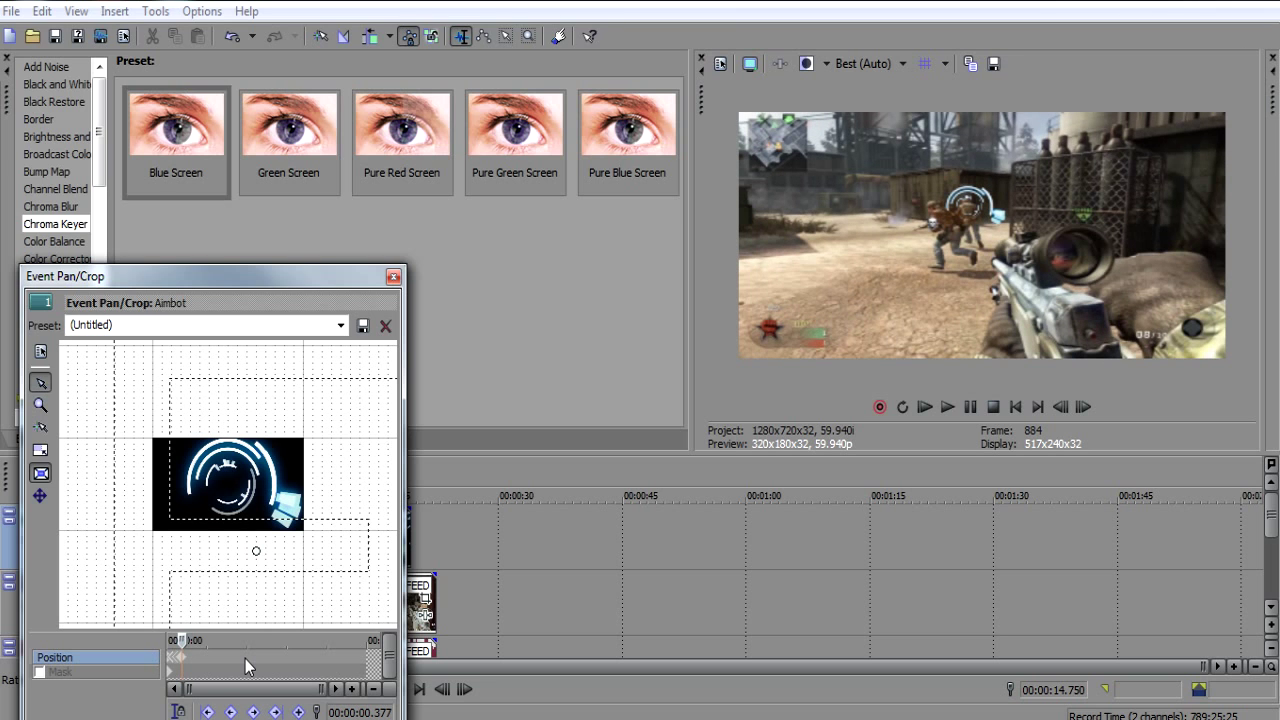
left_click_drag(240, 549, 237, 559)
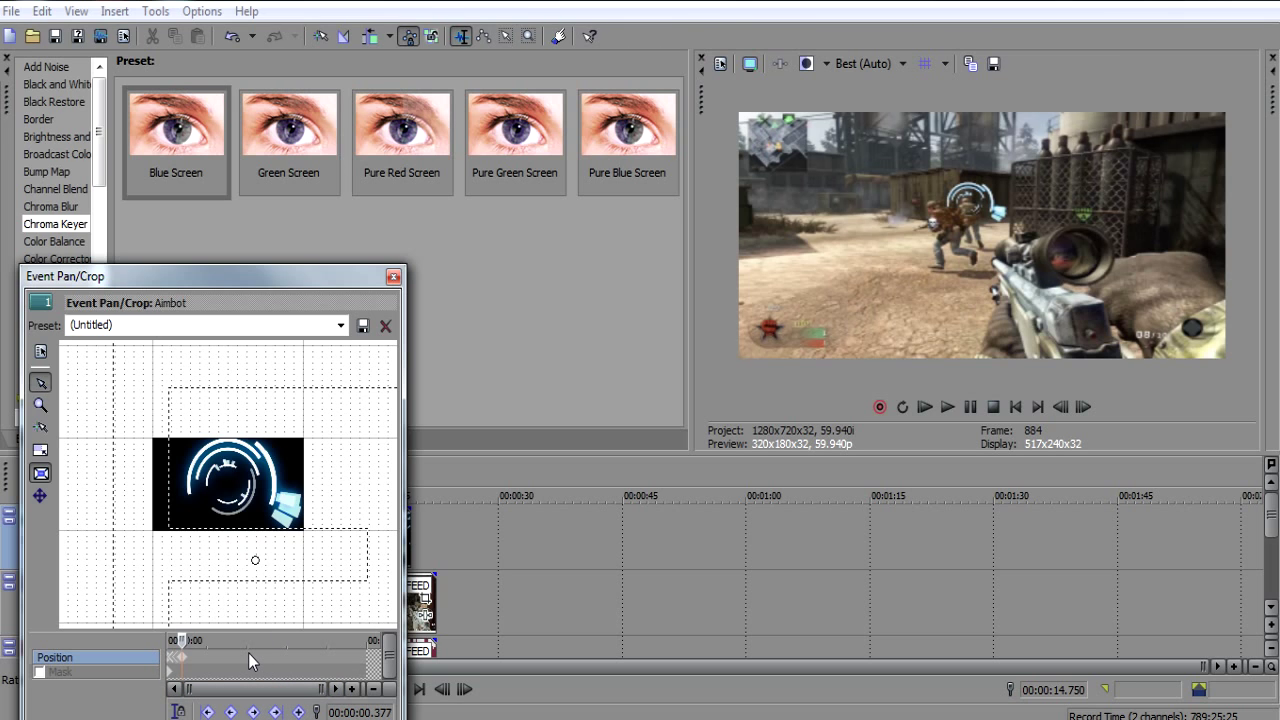
Step: Advance to 00:00:14.797 and shift the crop frame slightly to keep the ring on the enemy's head, adding a keyframe
key("Right")
key("Right")
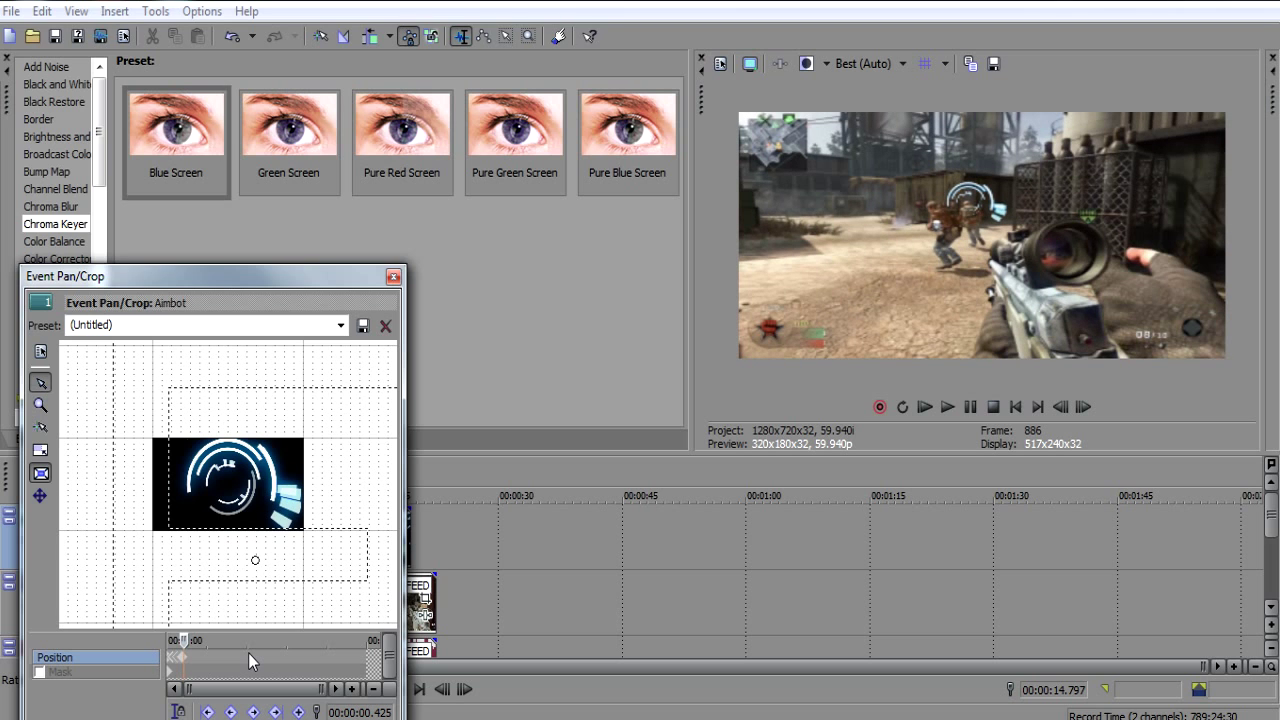
left_click_drag(221, 549, 218, 538)
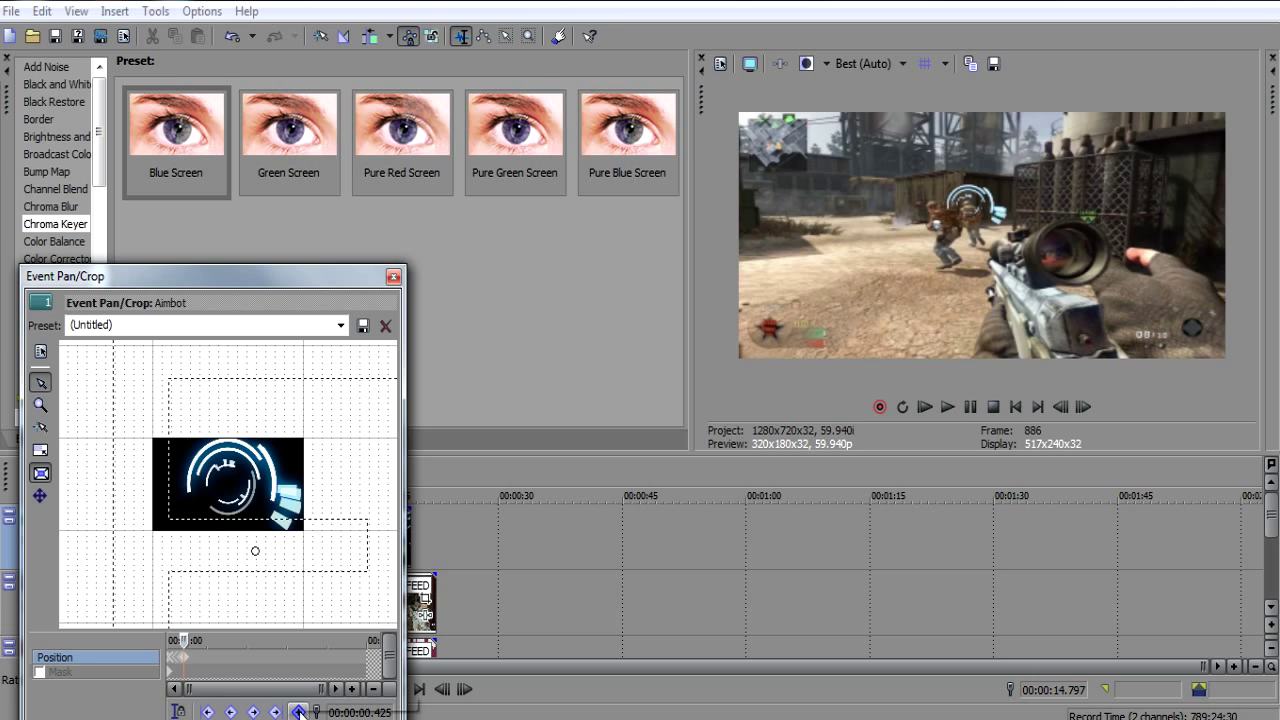
key("Right")
key("Right")
key("Right")
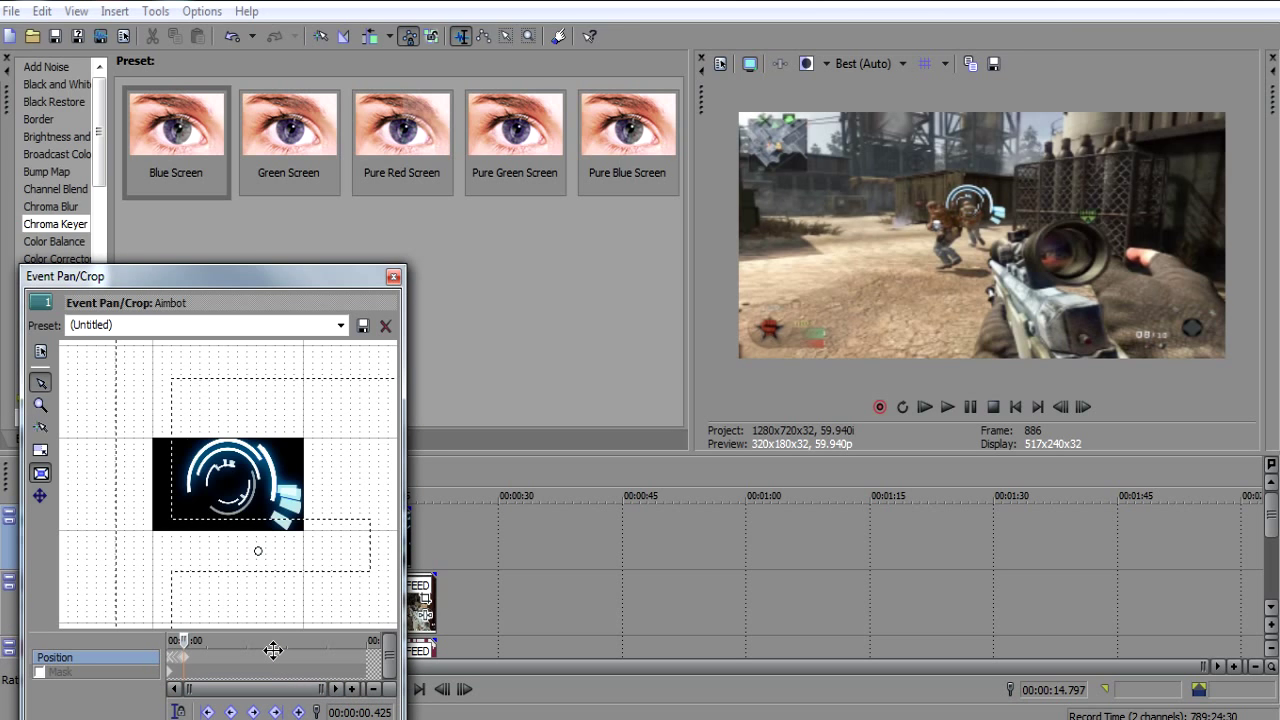
key("Left")
key("Left")
key("Left")
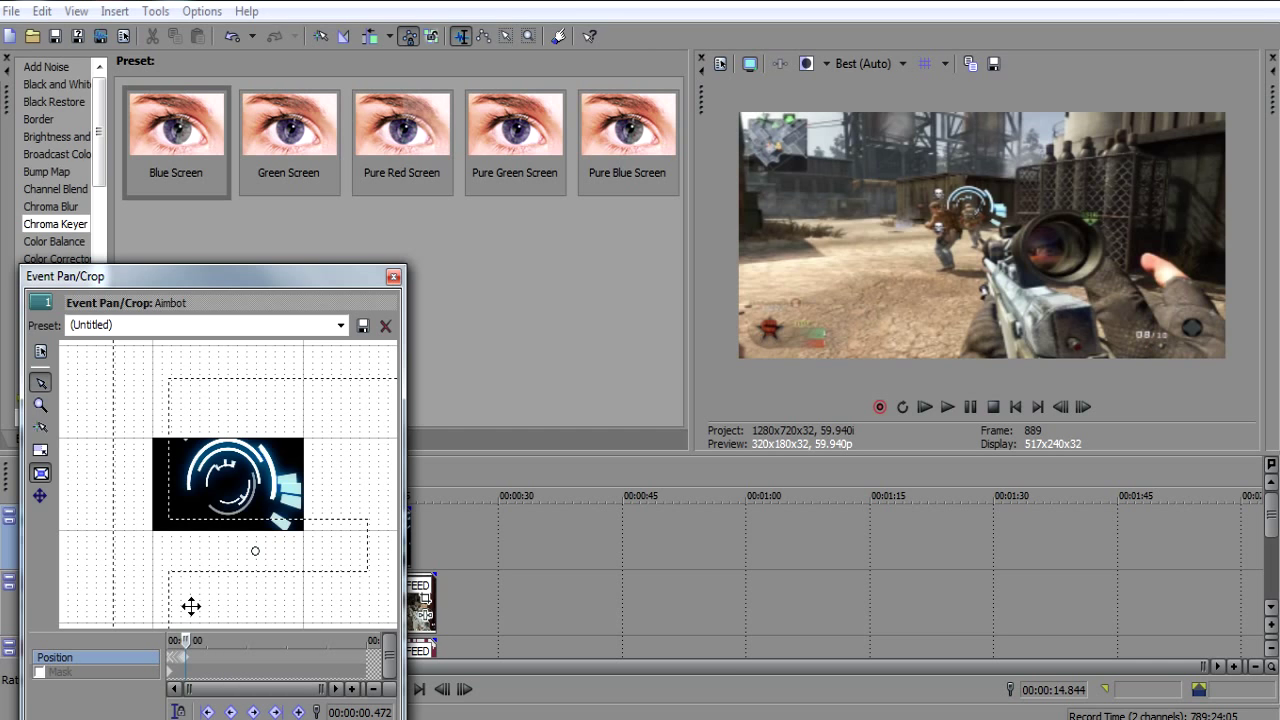
Step: Adjust the ring's position at 00:00:14.844 and 00:00:14.868 to stay on the enemy's head, keyframing both positions
left_click_drag(200, 551, 198, 546)
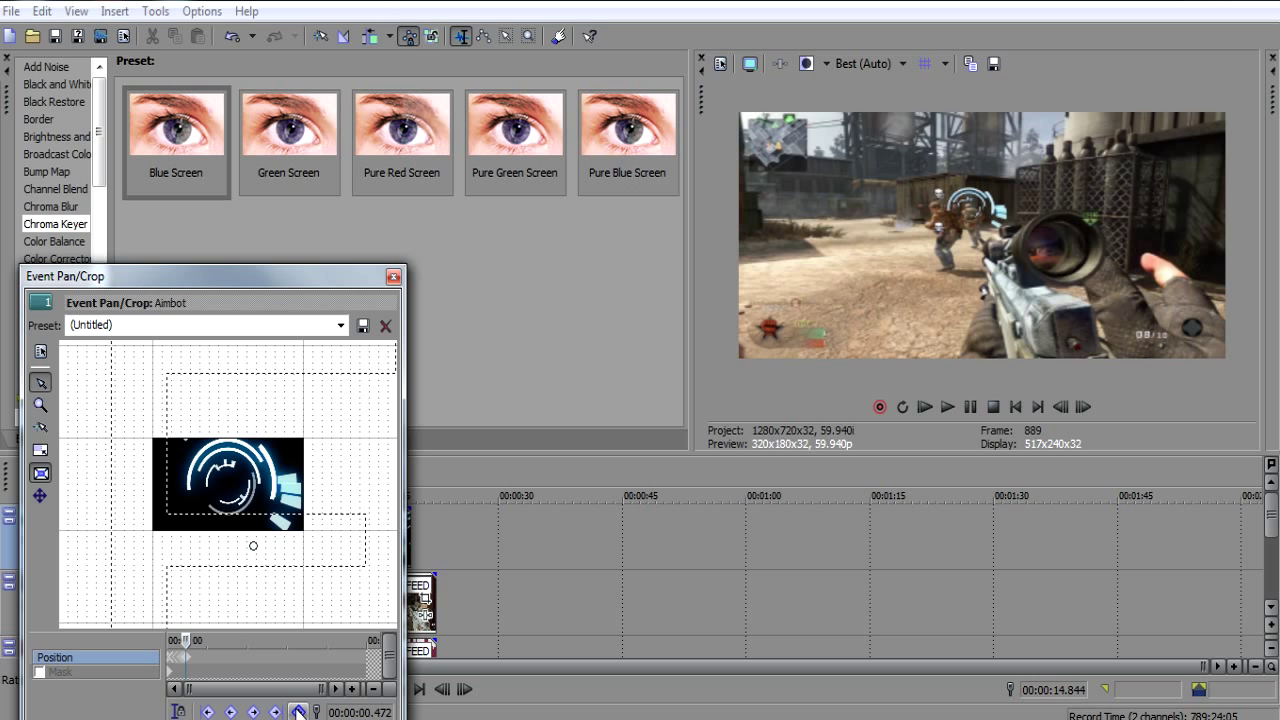
key("Right")
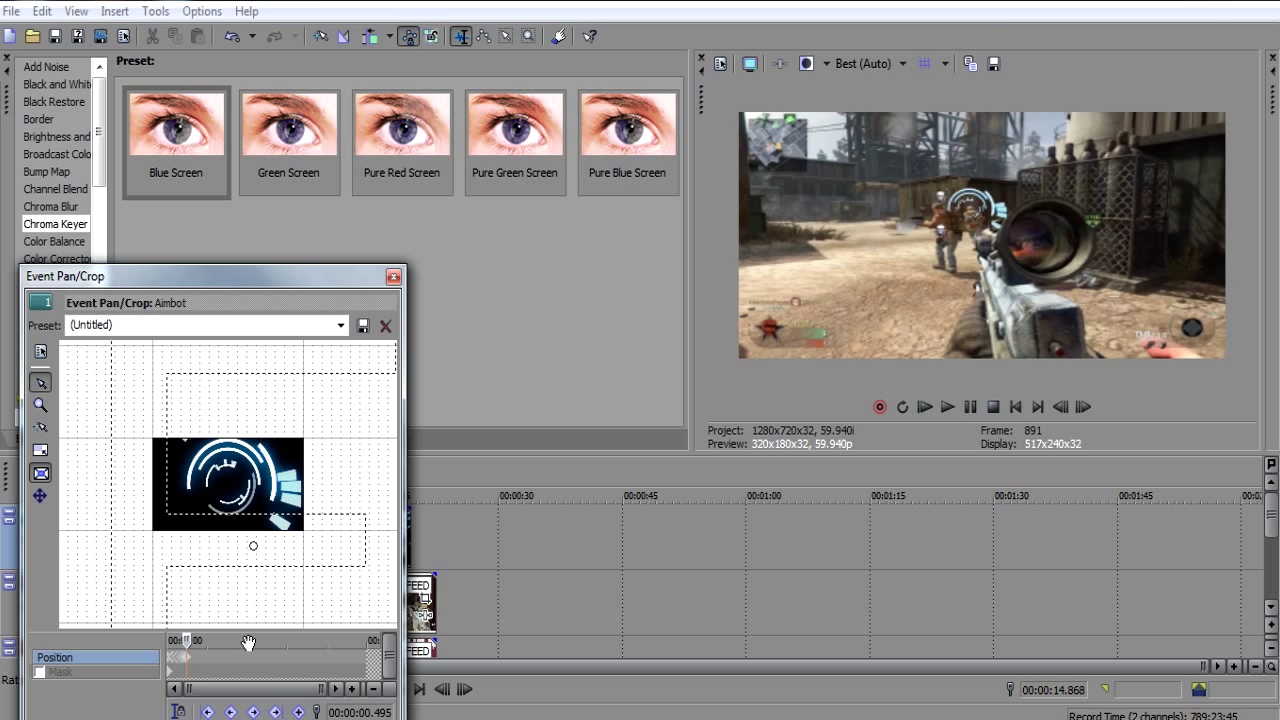
left_click_drag(228, 551, 222, 552)
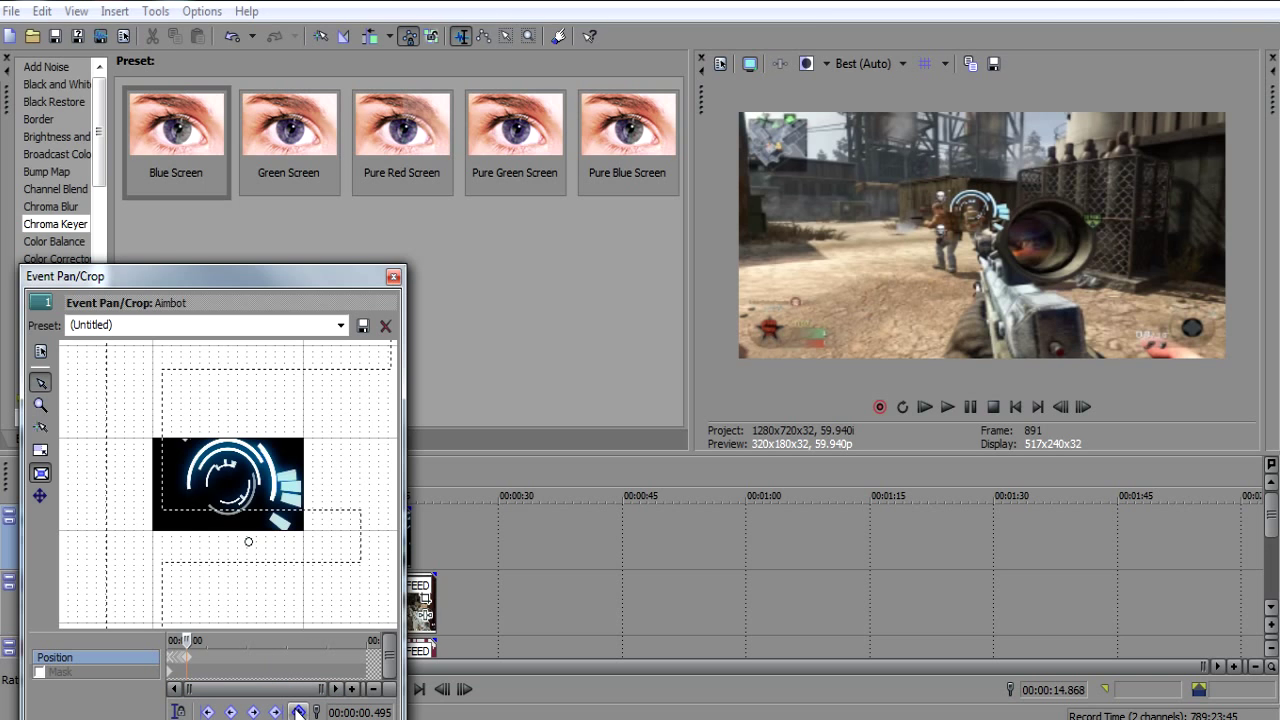
Step: Close Event Pan/Crop and trim the end of the Aimbot clip back to 00:00:14.868 on the timeline
left_click(394, 276)
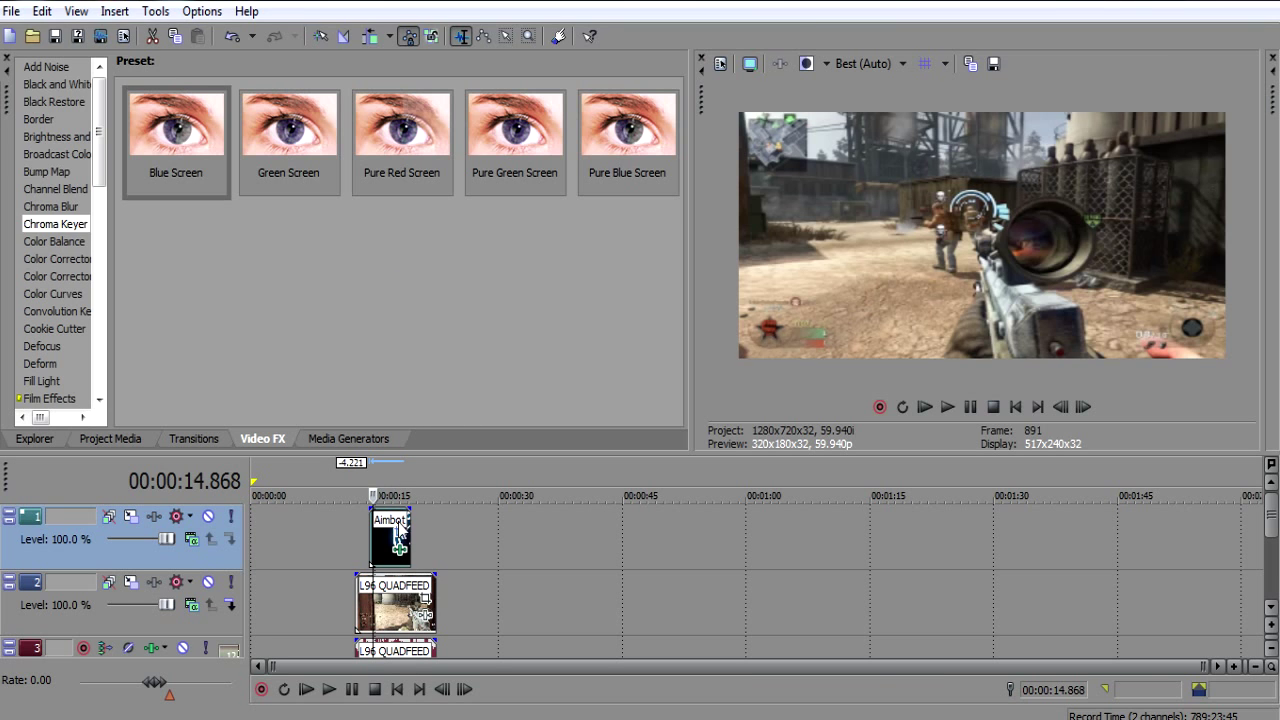
left_click(1234, 666)
left_click(1234, 666)
left_click(1235, 666)
left_click(1235, 666)
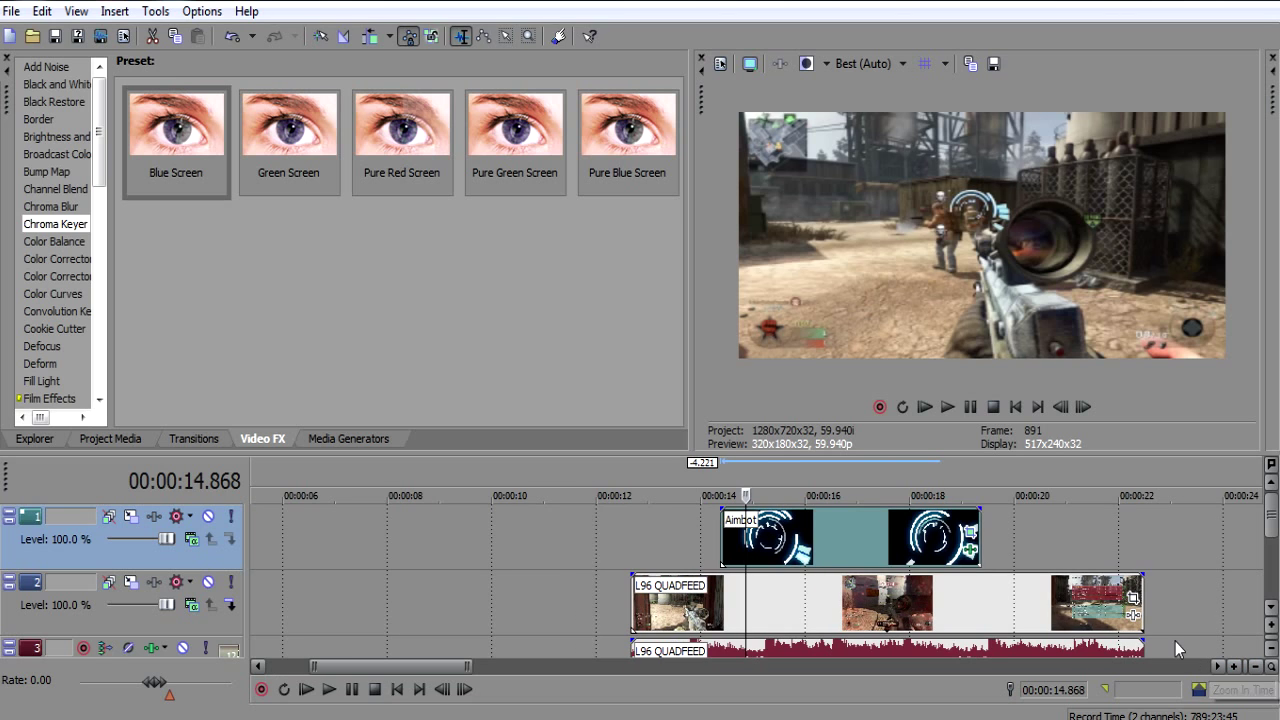
left_click_drag(988, 546, 740, 511)
Step: Play the project from 00:00:13.877 past the Aimbot clip to review the head tracking, and pause playback
left_click(716, 597)
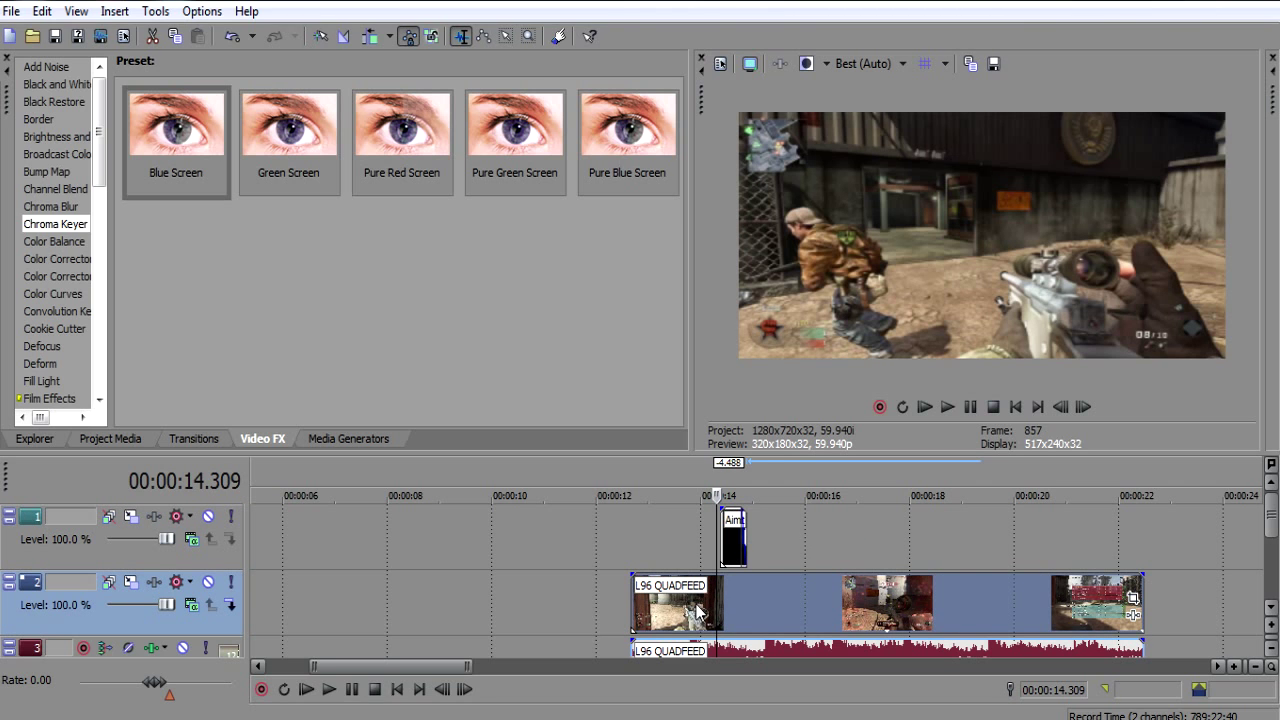
left_click(694, 612)
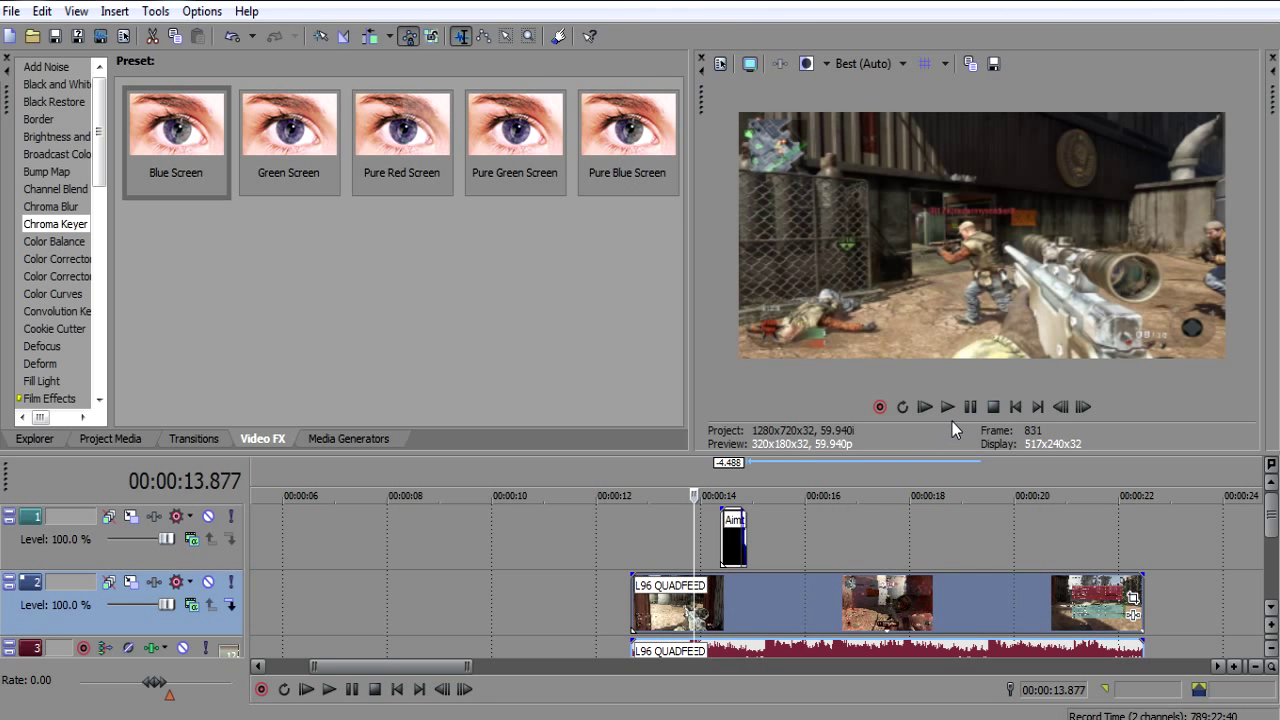
left_click(948, 407)
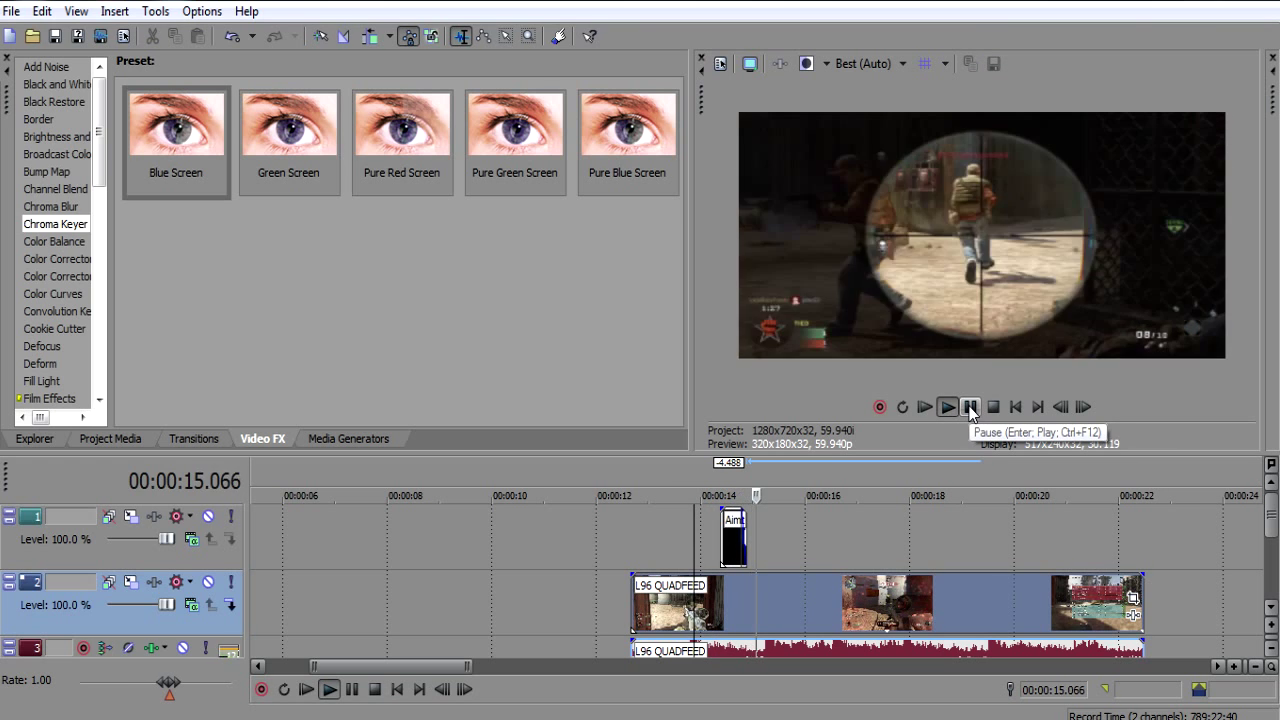
left_click(970, 407)
left_click(970, 407)
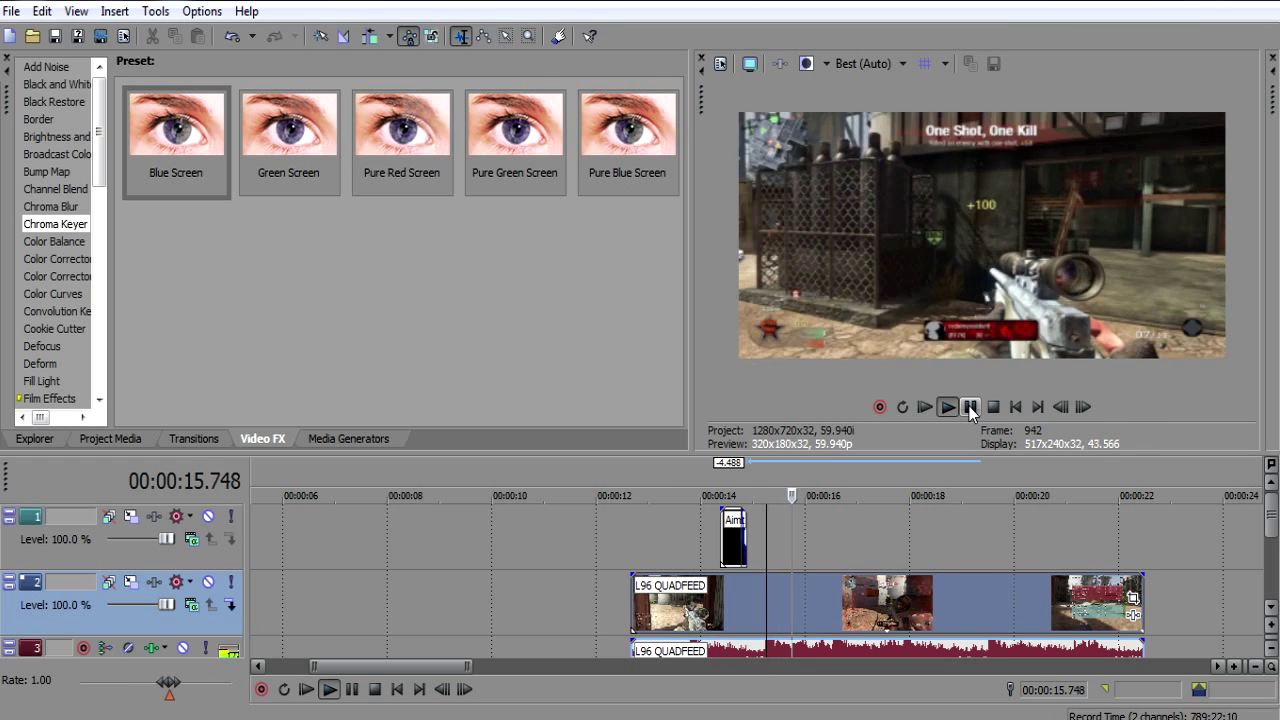
left_click(970, 407)
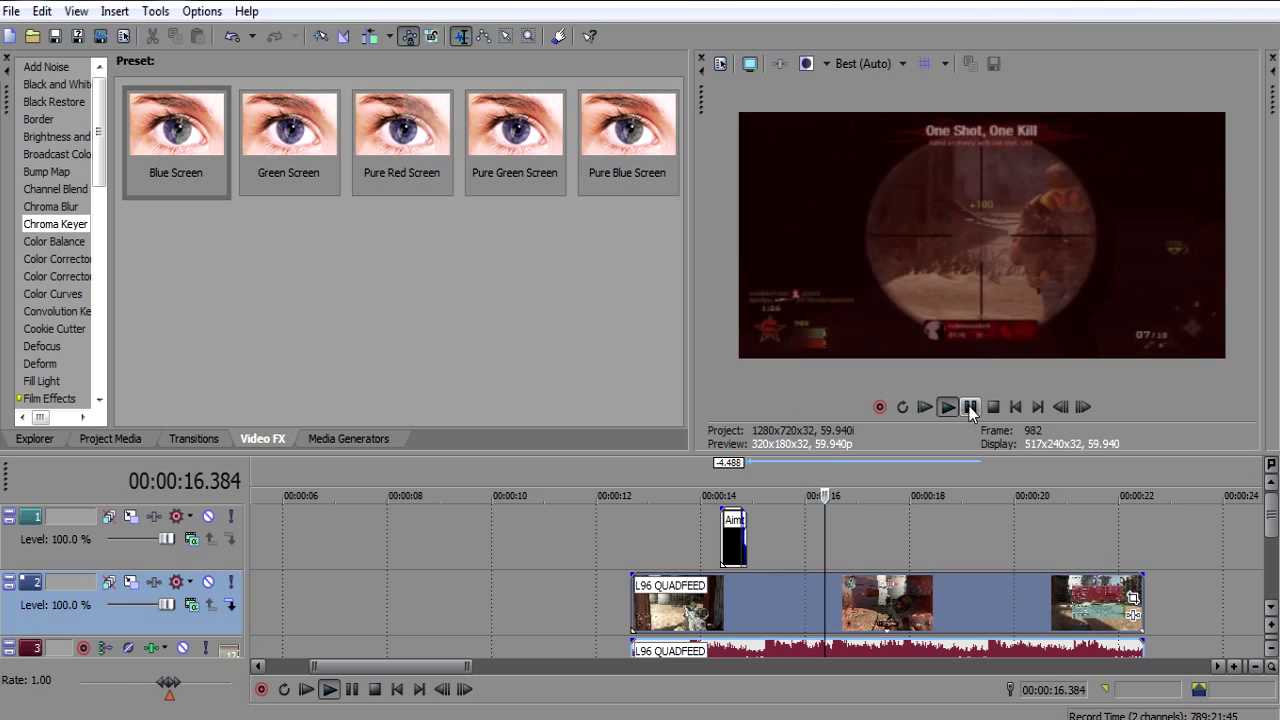
left_click(970, 407)
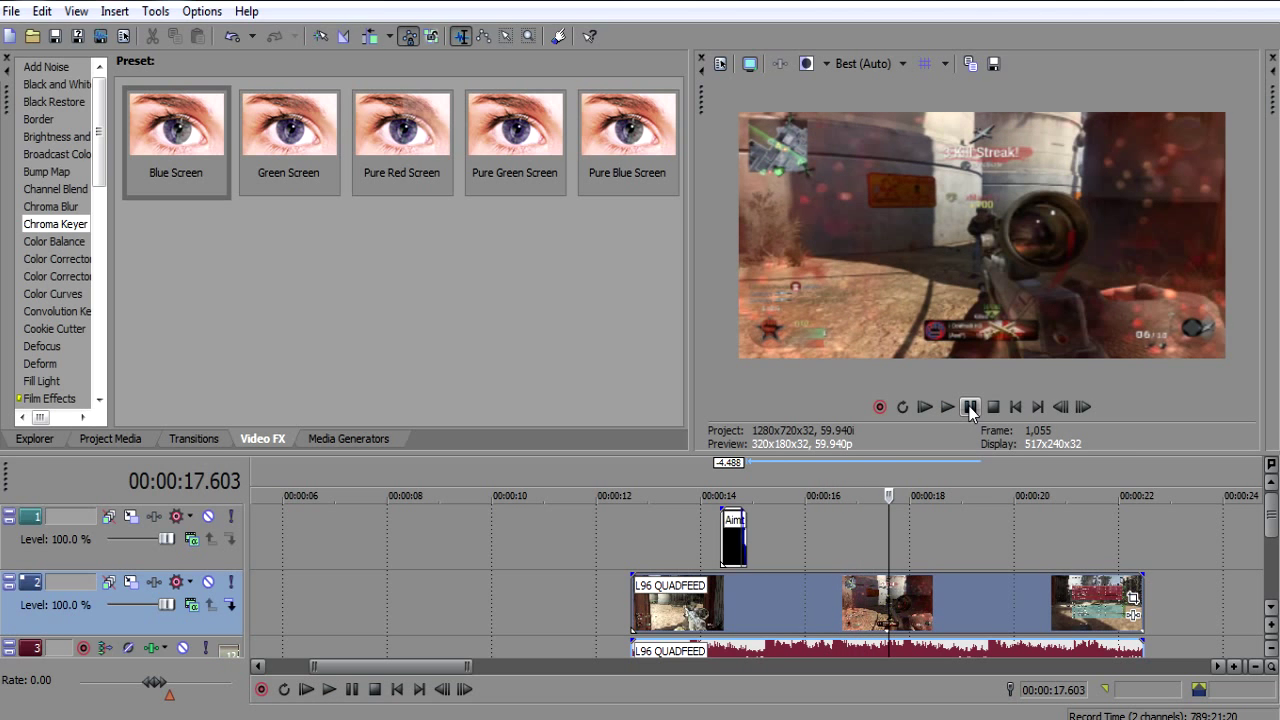